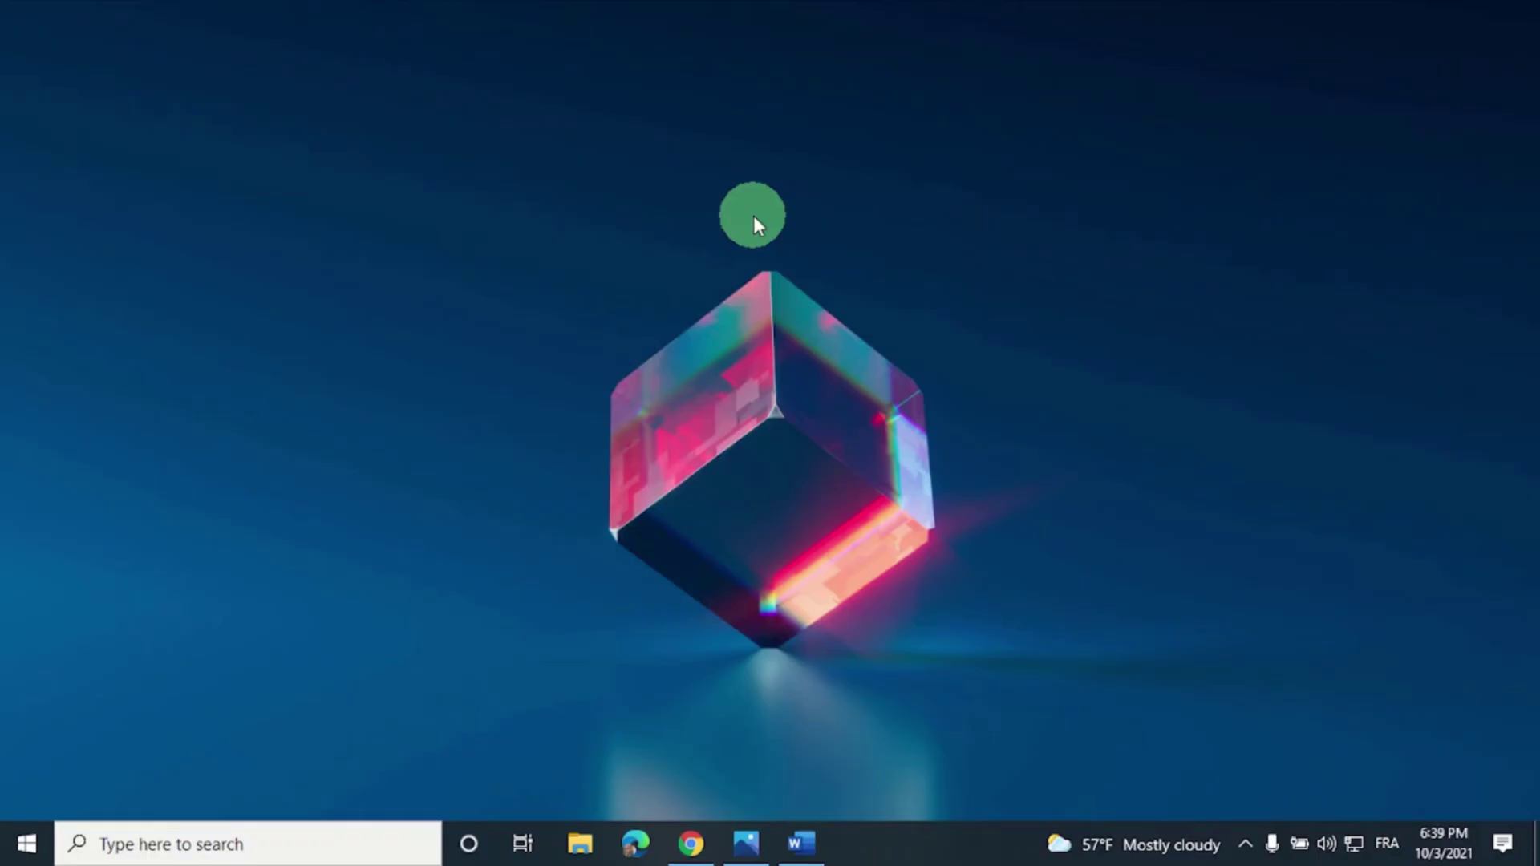
Open the Power-automate-logo-800-600.png image in Photos
{"action": "left_click", "coordinate": [746, 842]}
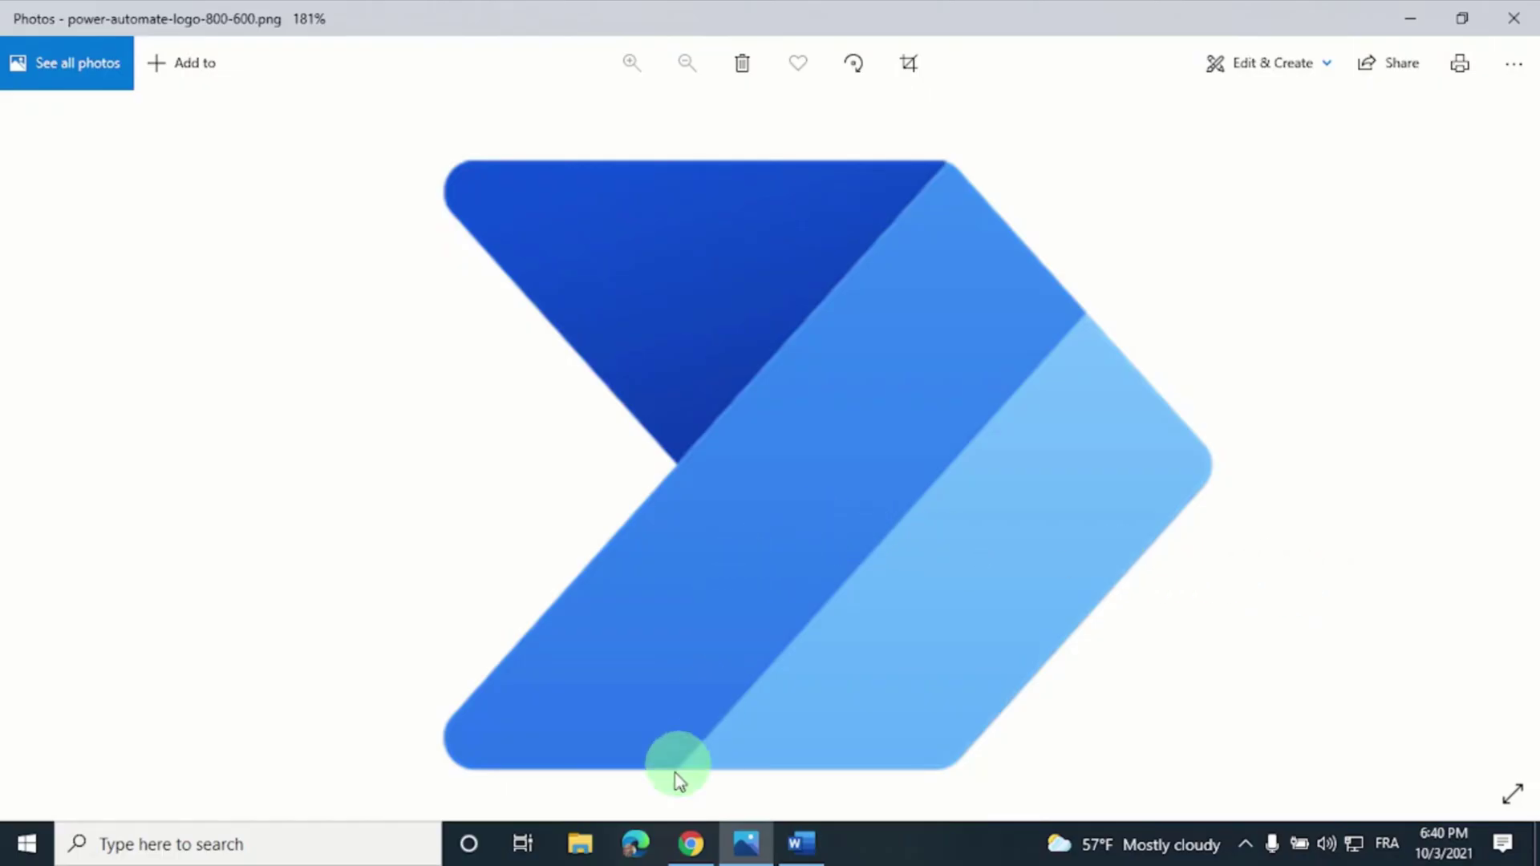
Open the Forms template 'Notify the team when a new response is submitted' in a new tab
{"action": "left_click", "coordinate": [690, 842]}
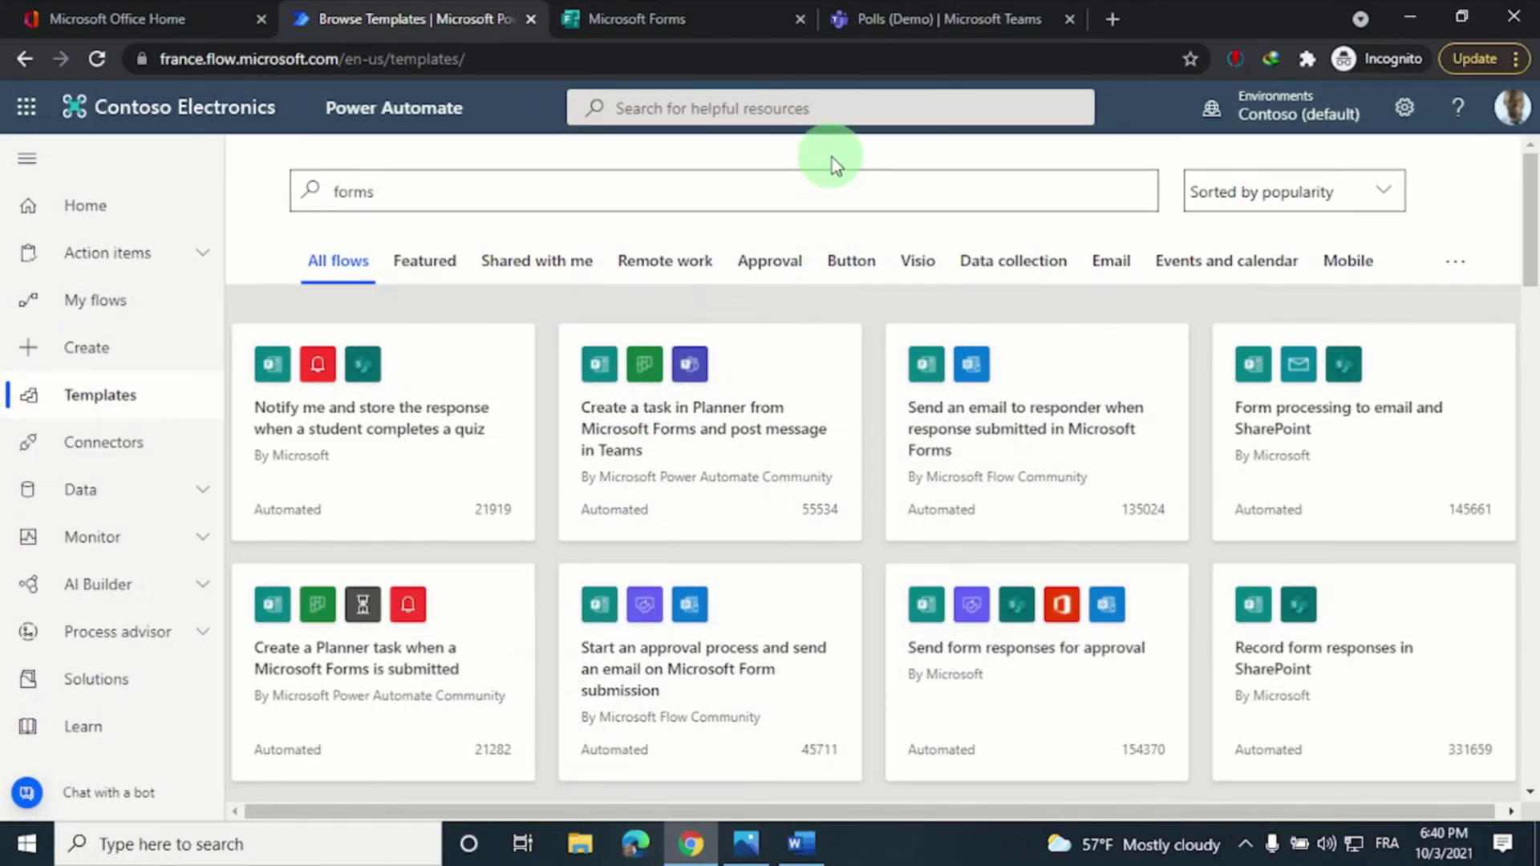
{"action": "scroll", "coordinate": [855, 312], "scroll_direction": "down", "scroll_amount": 3}
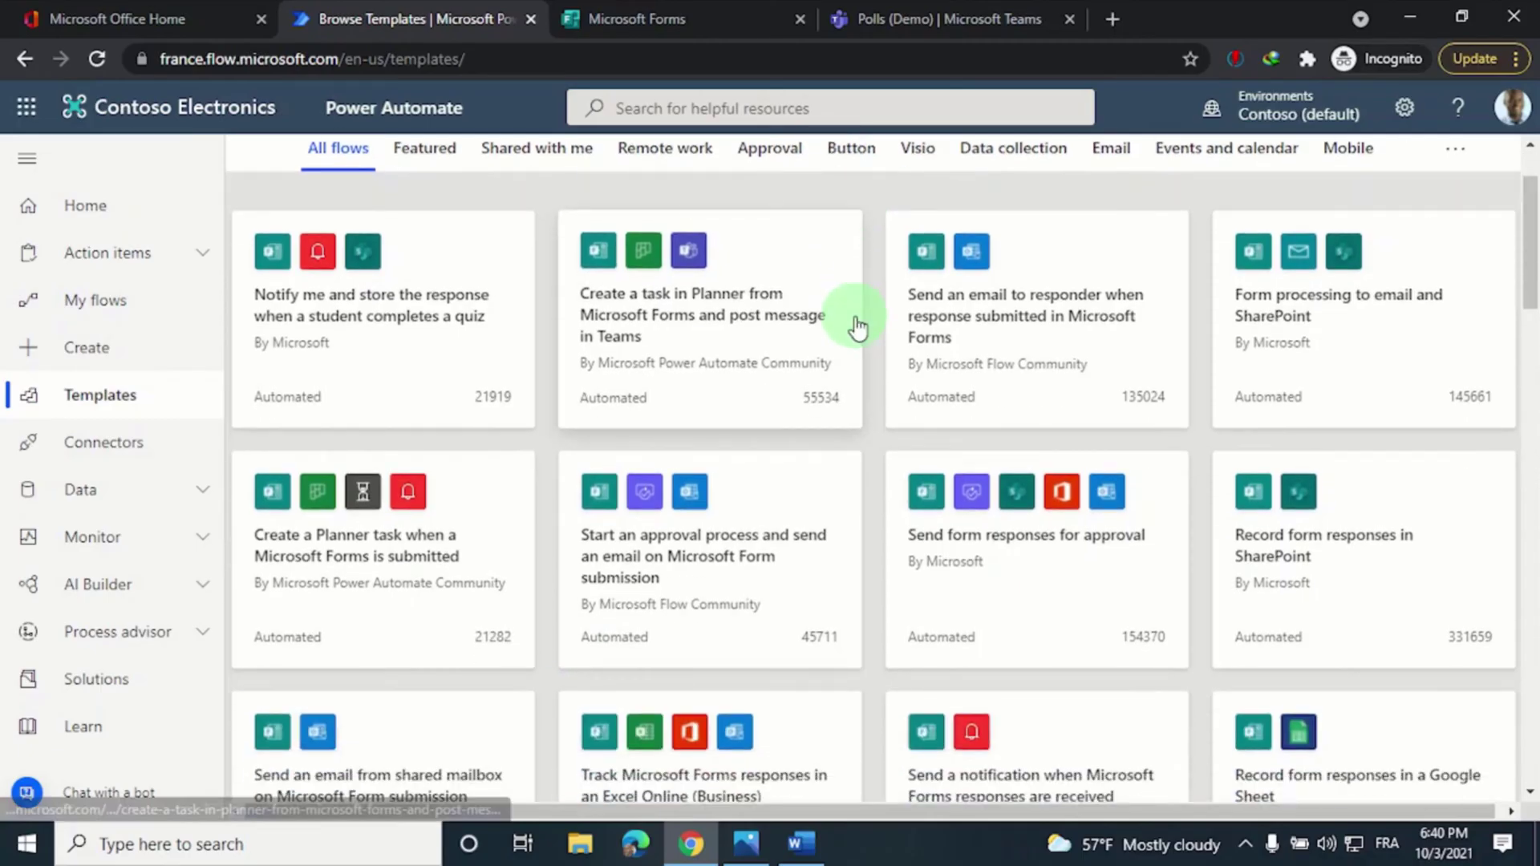
{"action": "scroll", "coordinate": [855, 325], "scroll_direction": "down", "scroll_amount": 6}
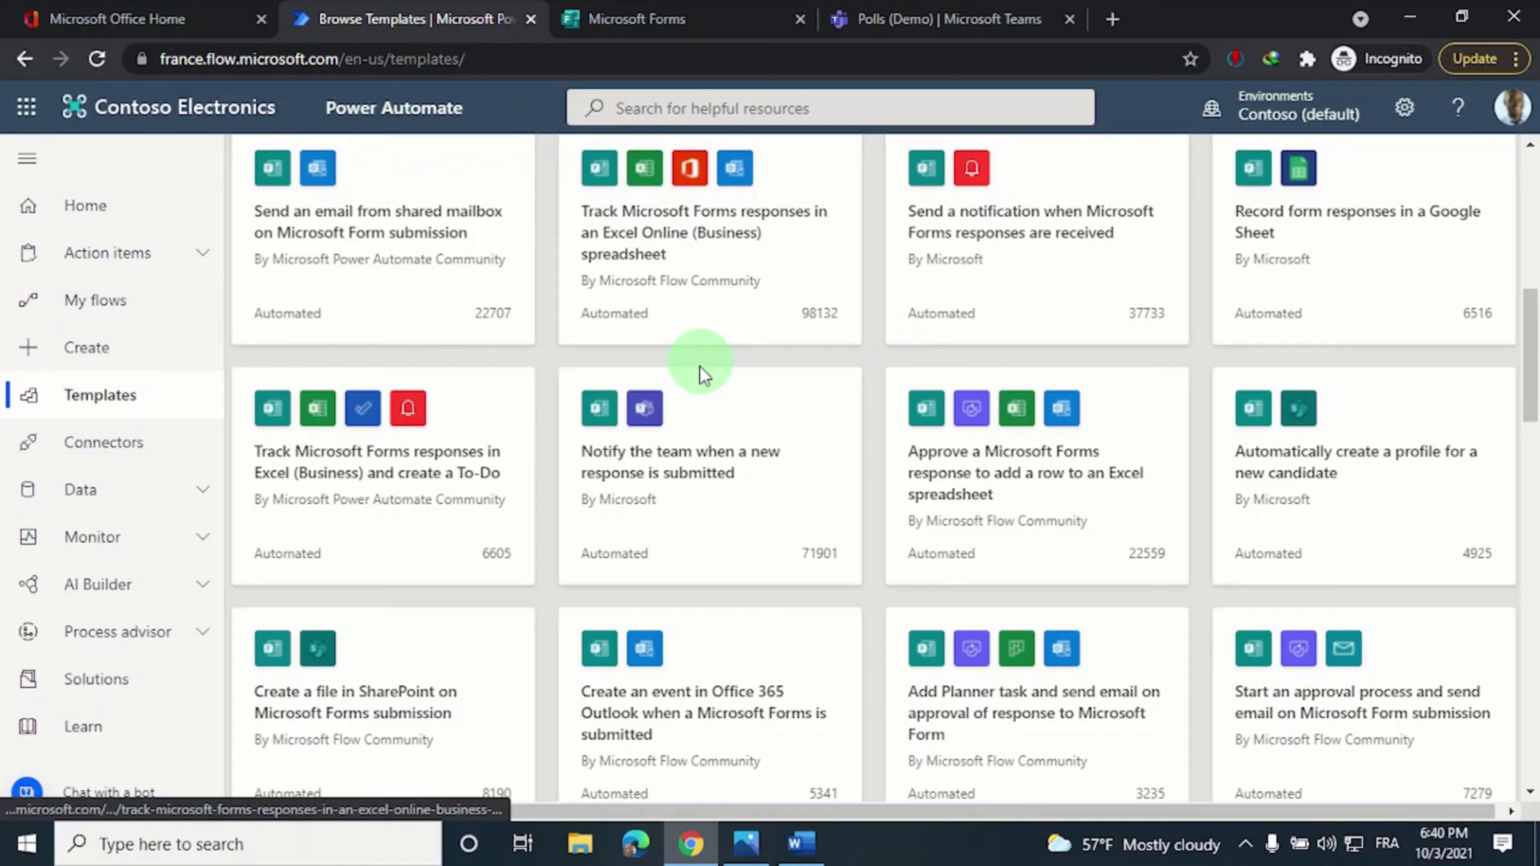
{"action": "right_click", "coordinate": [725, 447]}
{"action": "left_click", "coordinate": [742, 460]}
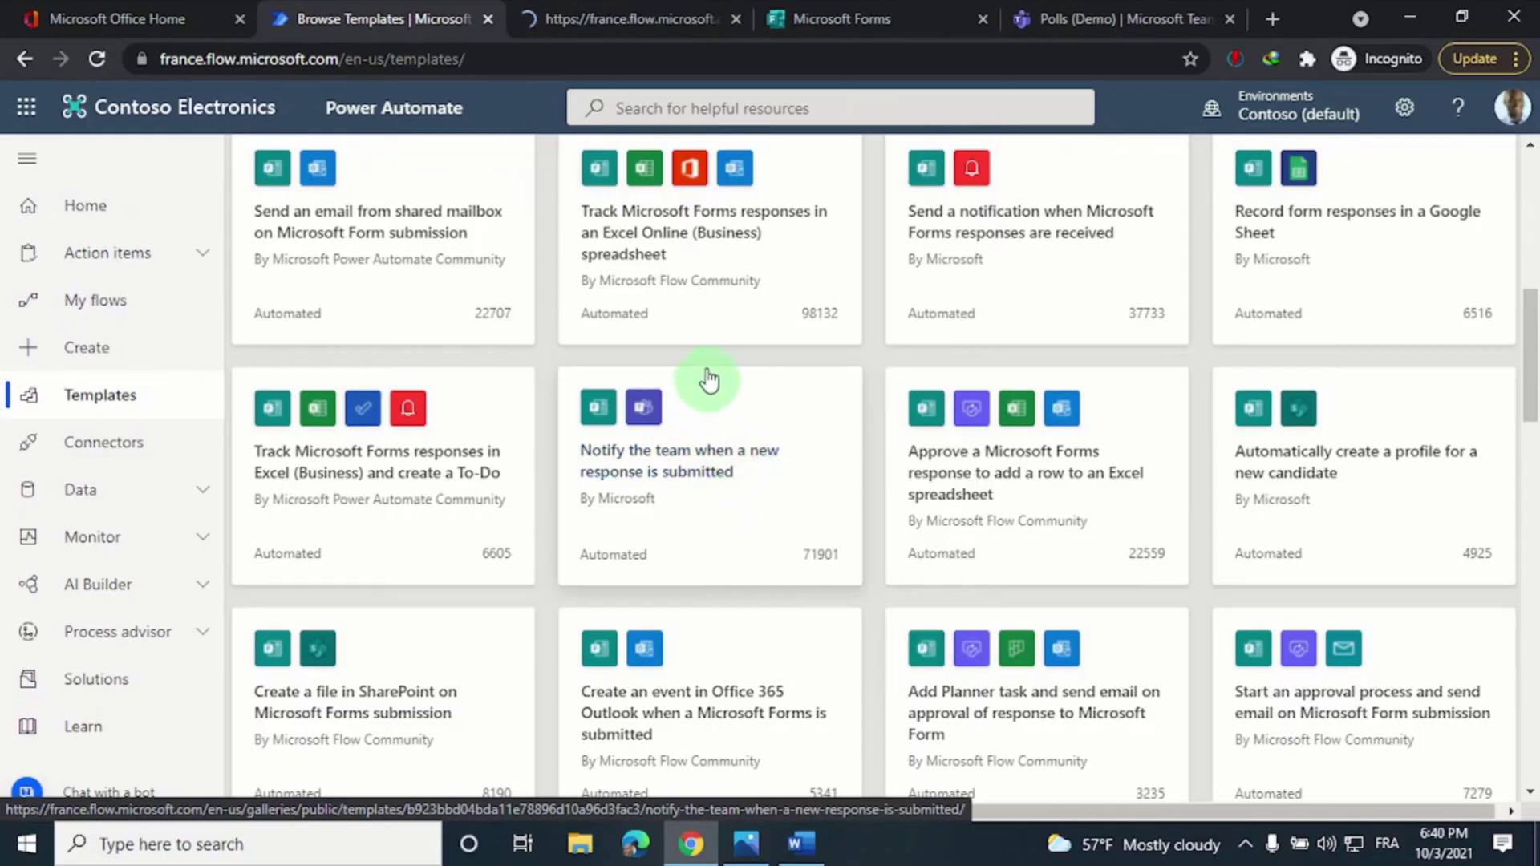
{"action": "left_click", "coordinate": [638, 16]}
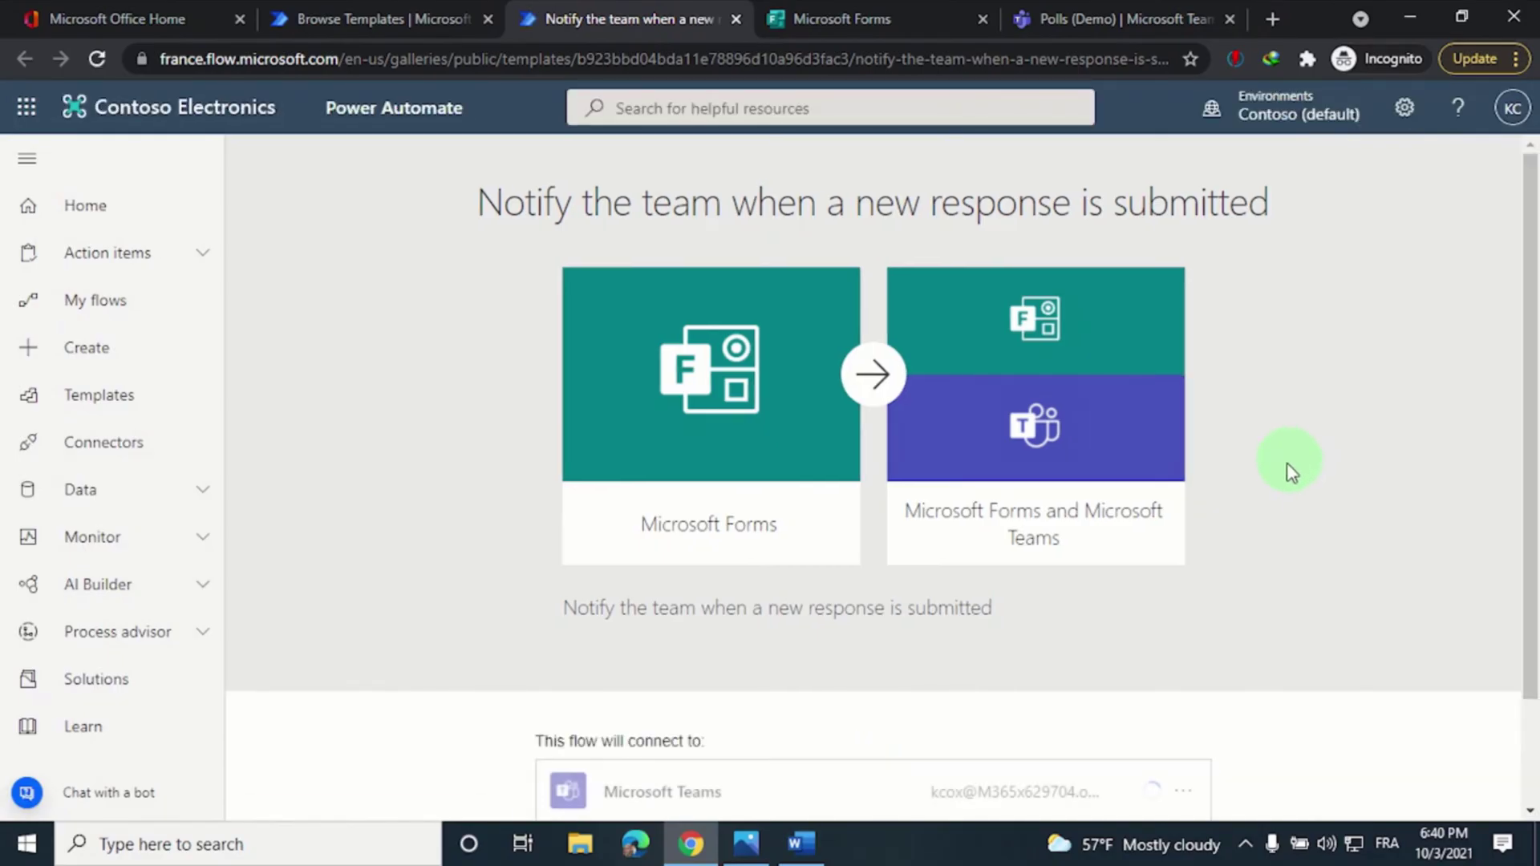
{"action": "scroll", "coordinate": [1273, 473], "scroll_direction": "down", "scroll_amount": 2}
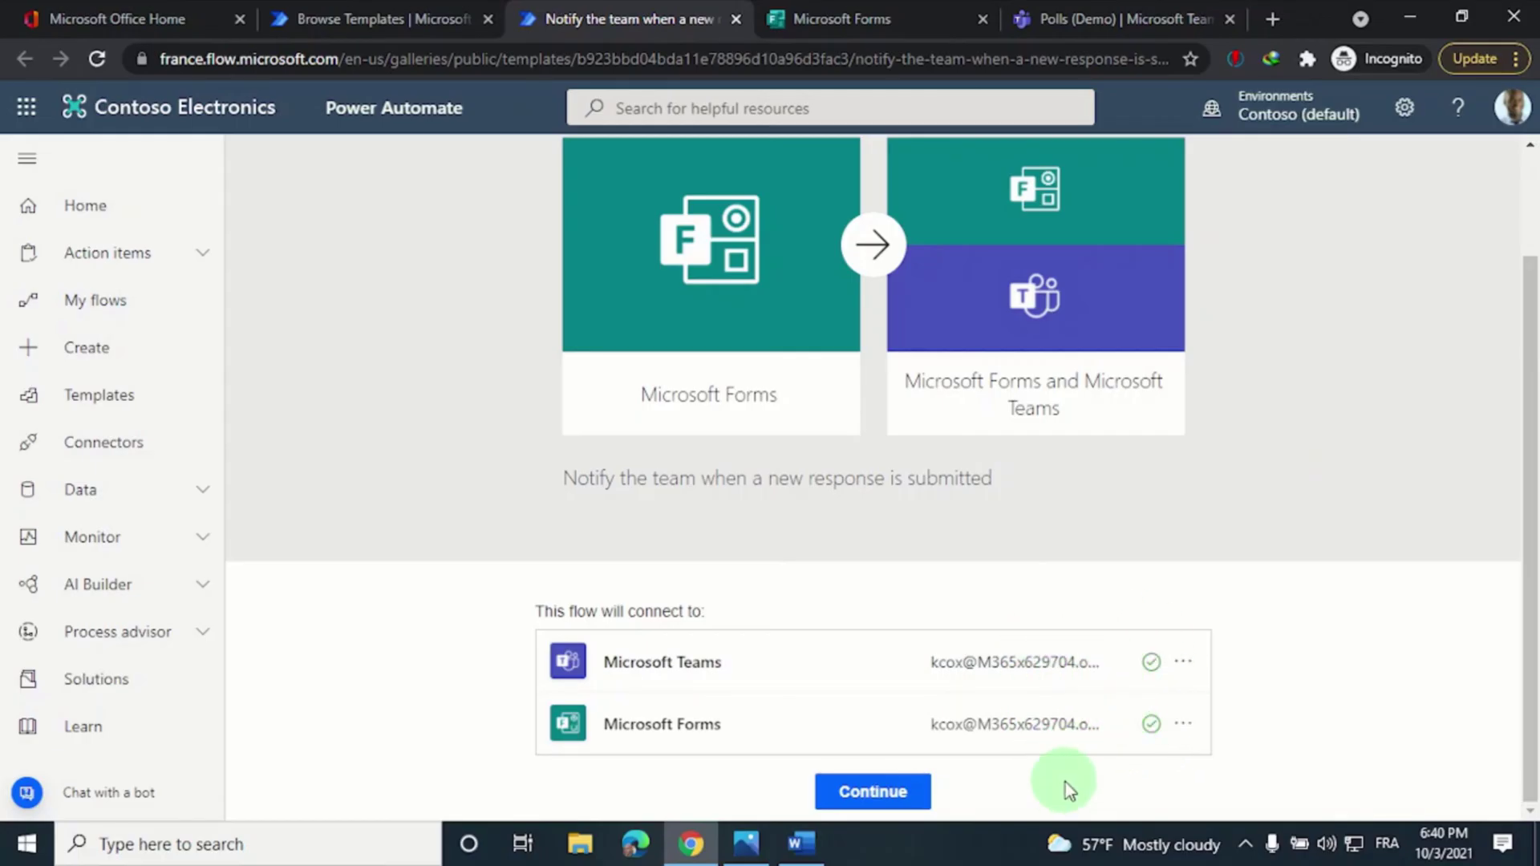
Create the flow from the template and set the trigger's Form Id to a custom value
{"action": "left_click", "coordinate": [876, 794]}
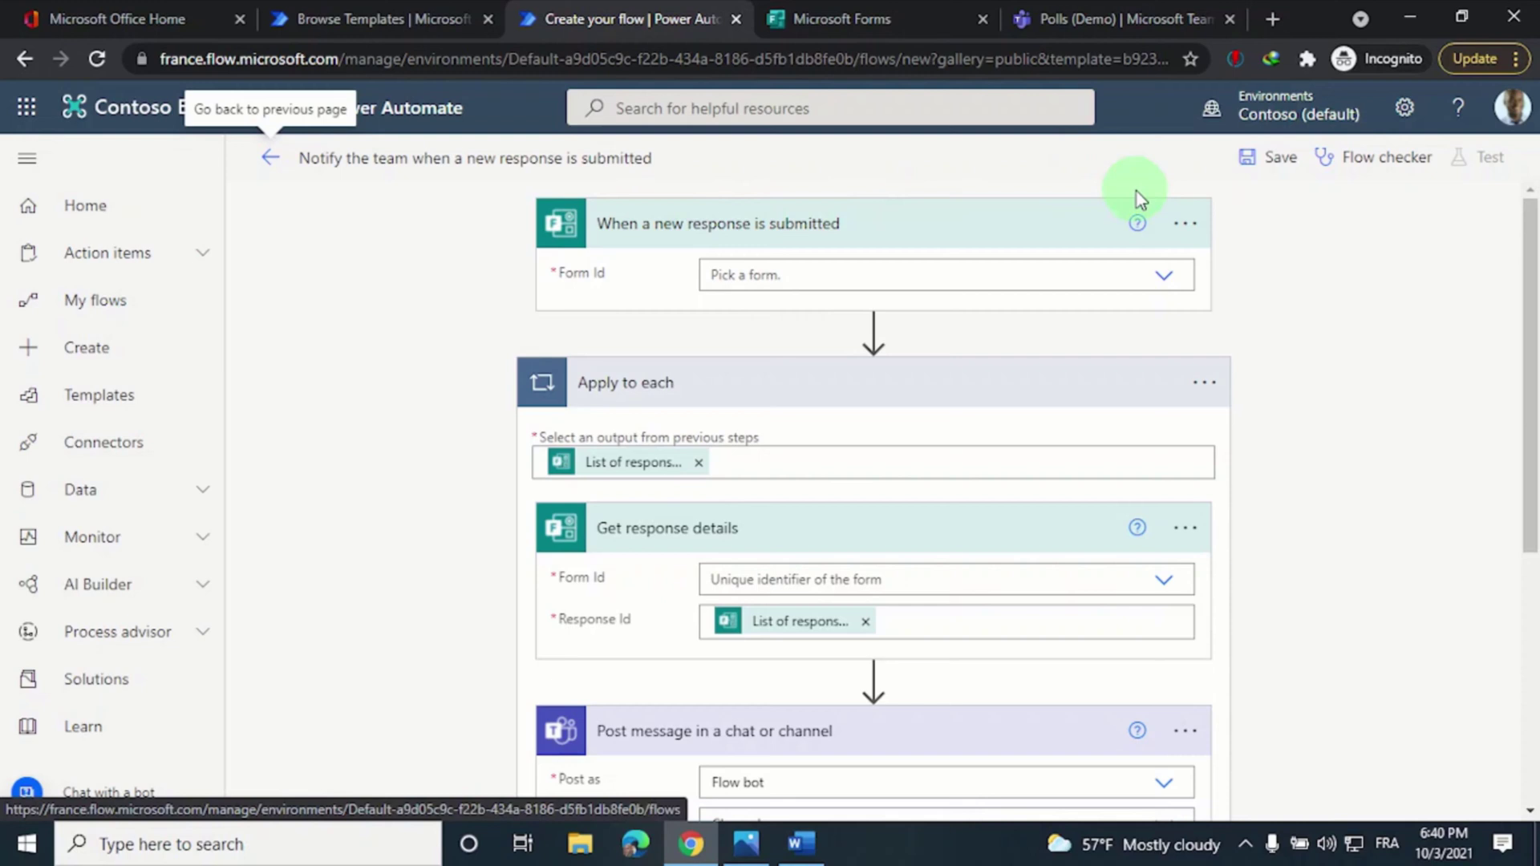
{"action": "left_click", "coordinate": [1164, 277]}
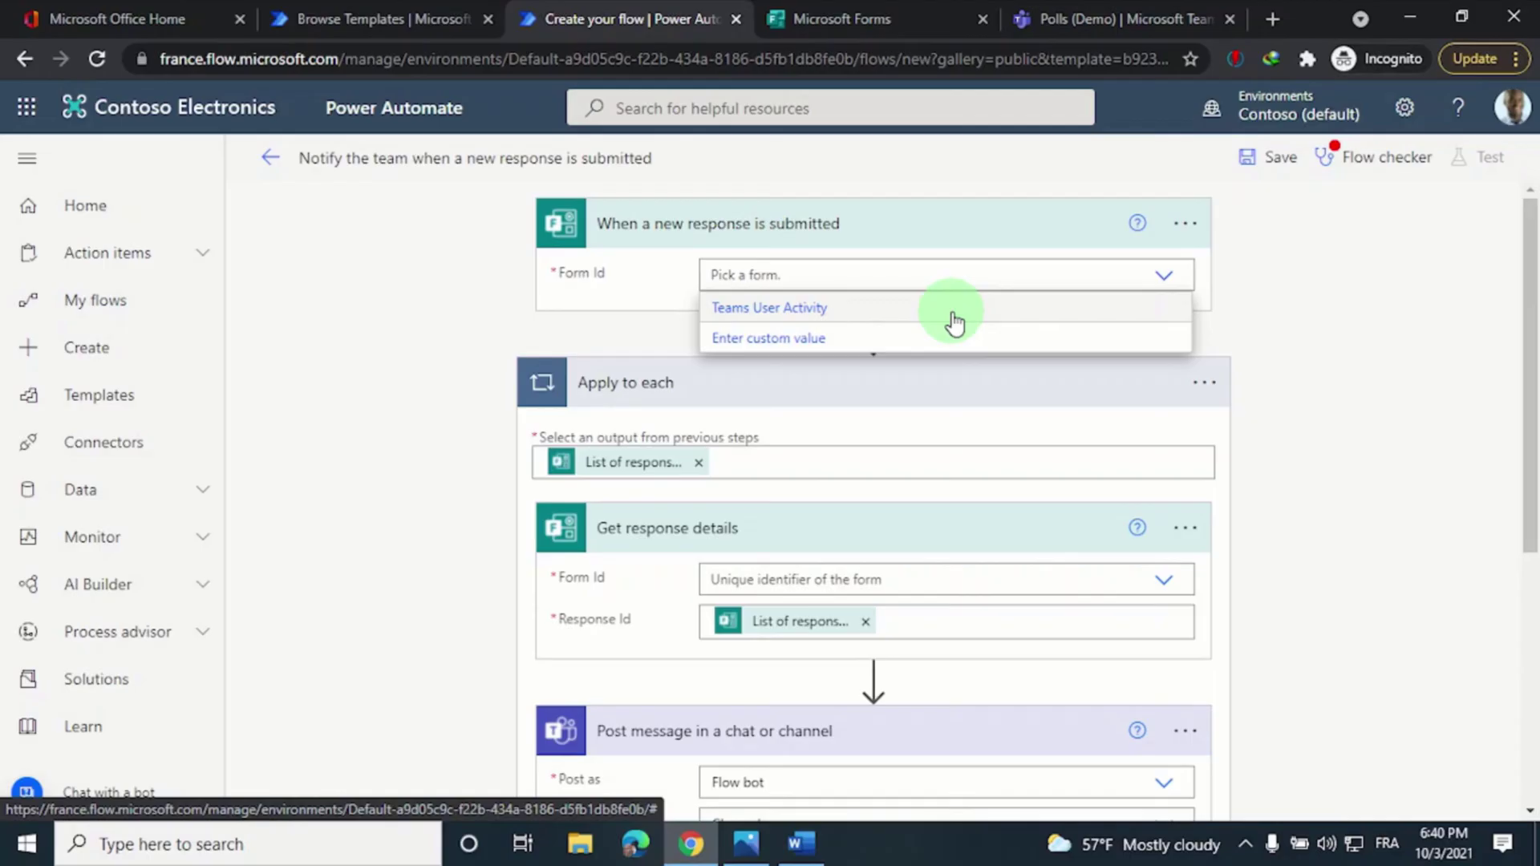
{"action": "left_click", "coordinate": [809, 338]}
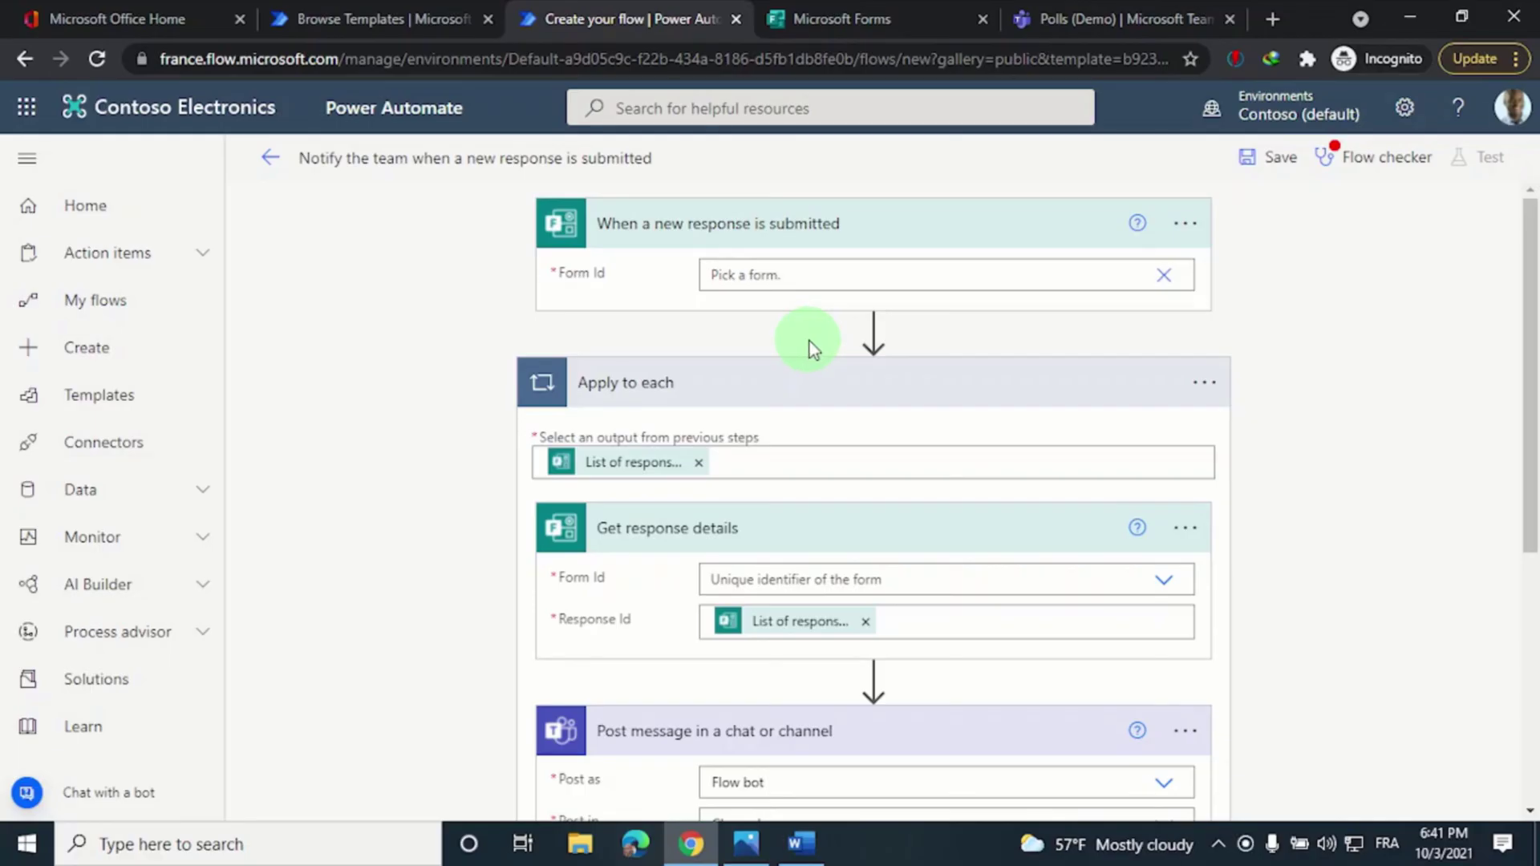
{"action": "left_click", "coordinate": [845, 18]}
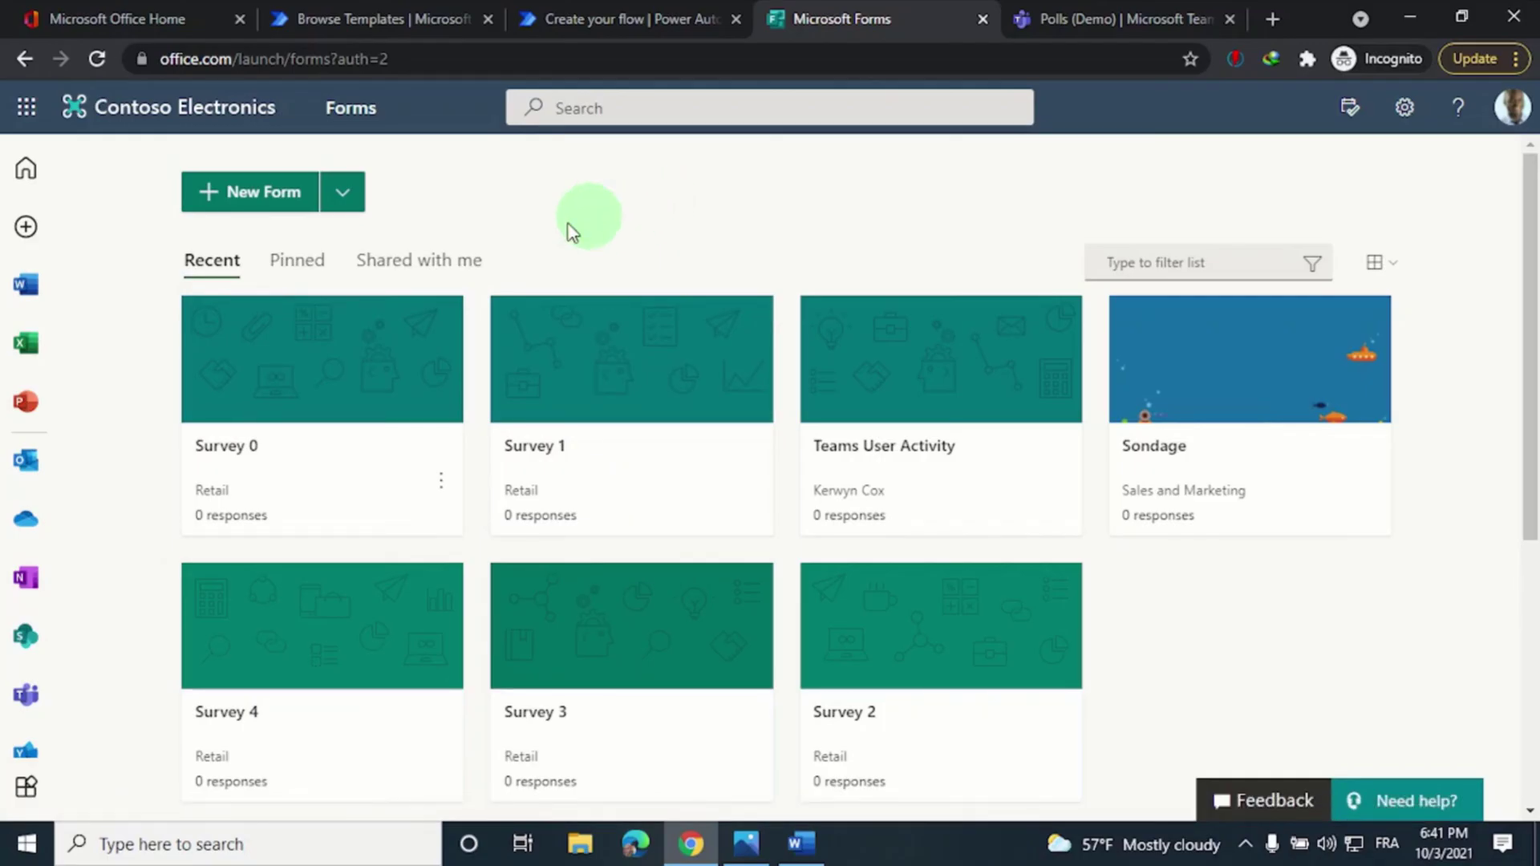
Open the Survey 0 form in the Microsoft Forms editor
{"action": "left_click", "coordinate": [295, 369]}
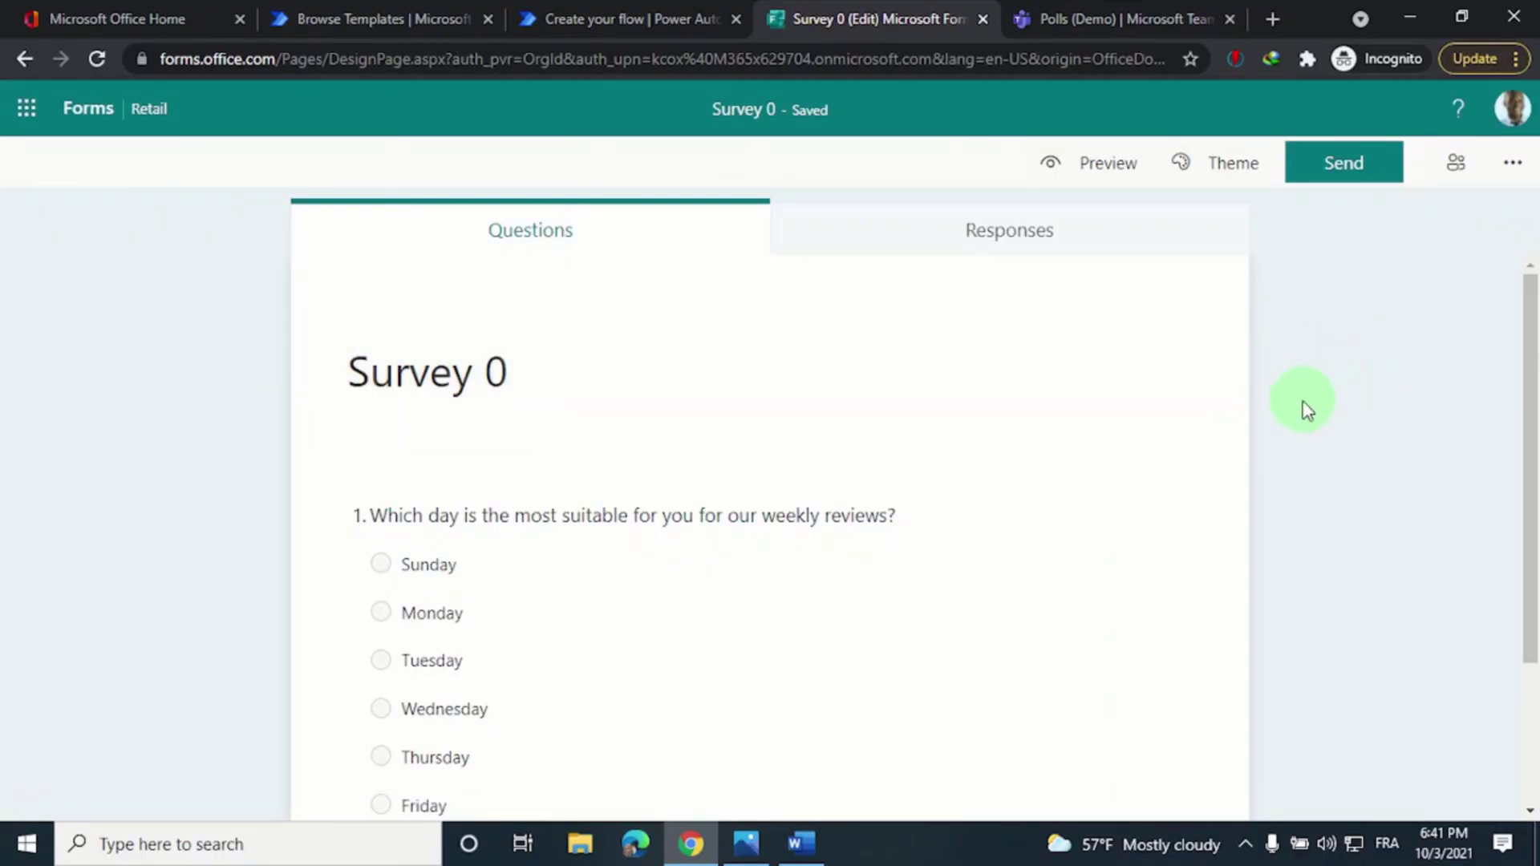
{"action": "scroll", "coordinate": [1114, 453], "scroll_direction": "down", "scroll_amount": 2}
{"action": "scroll", "coordinate": [1115, 454], "scroll_direction": "down", "scroll_amount": 1}
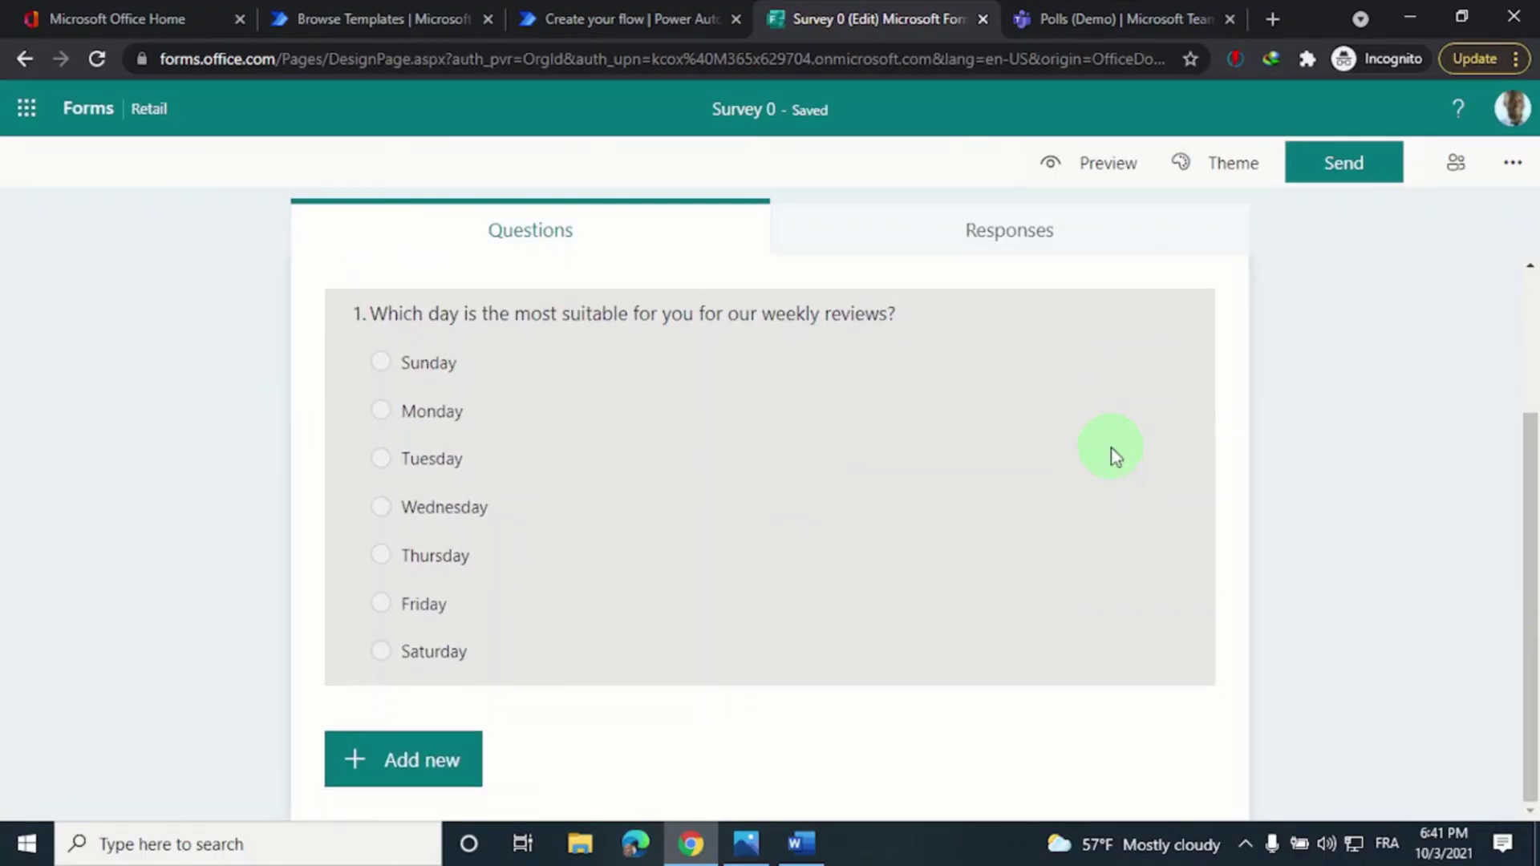
{"action": "scroll", "coordinate": [1310, 444], "scroll_direction": "up", "scroll_amount": 3}
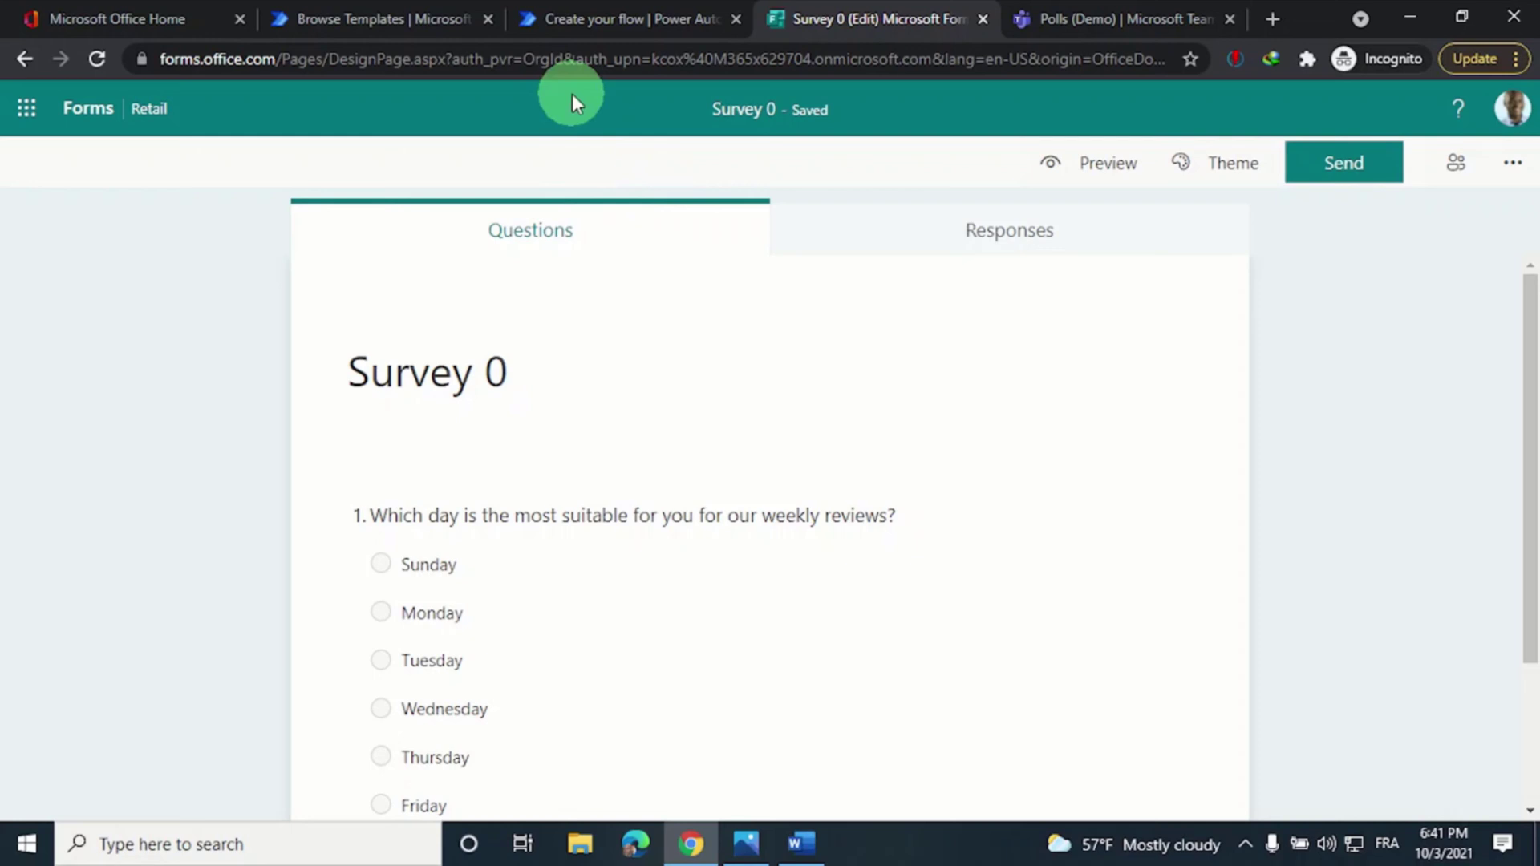
Copy the Survey 0 form's full web address
{"action": "left_click", "coordinate": [564, 64]}
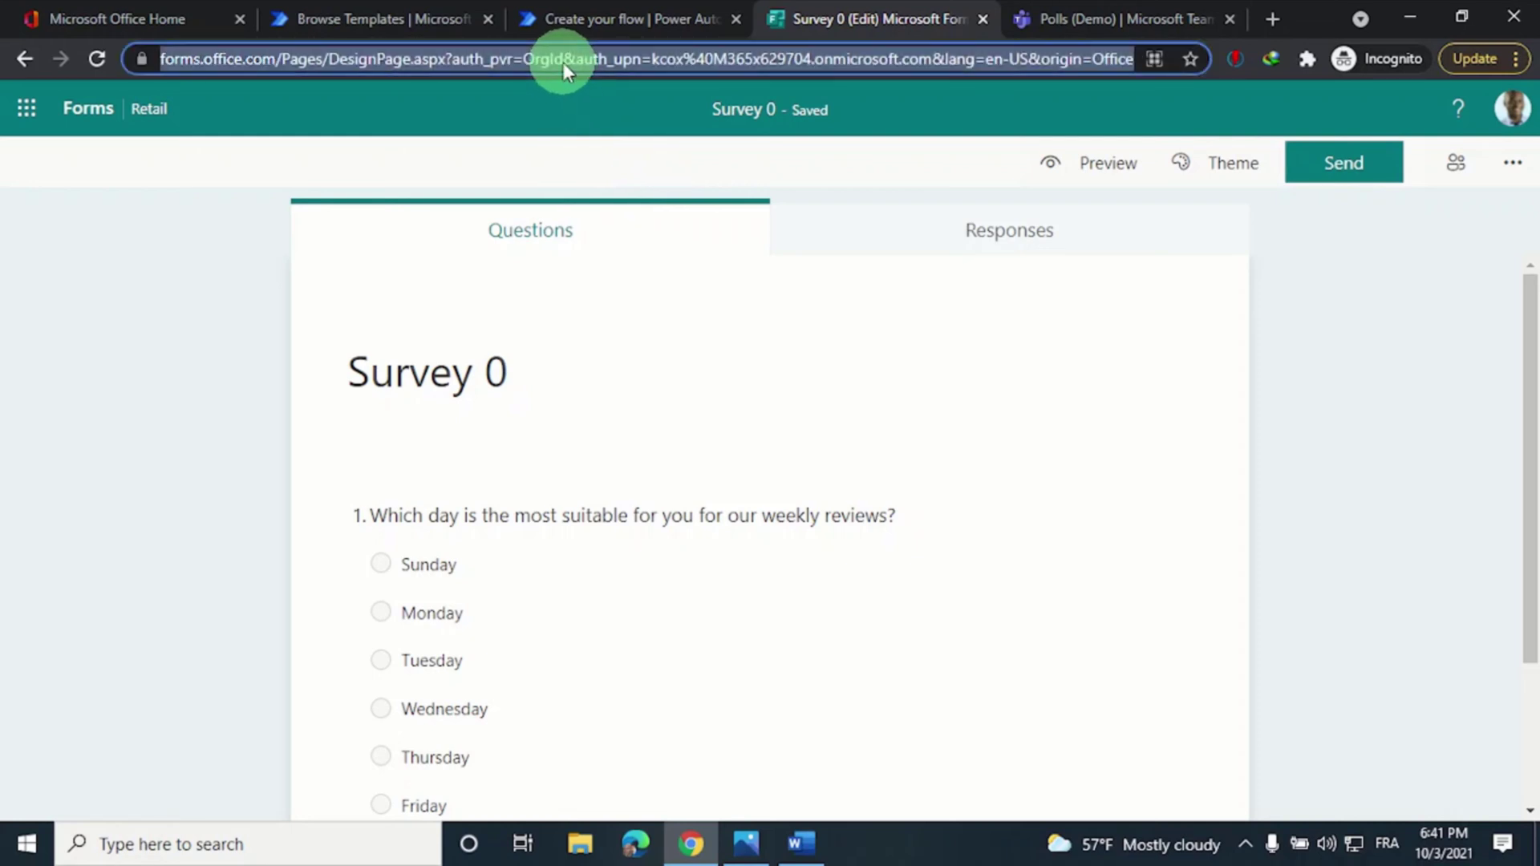
{"action": "right_click", "coordinate": [563, 63]}
{"action": "left_click", "coordinate": [648, 186]}
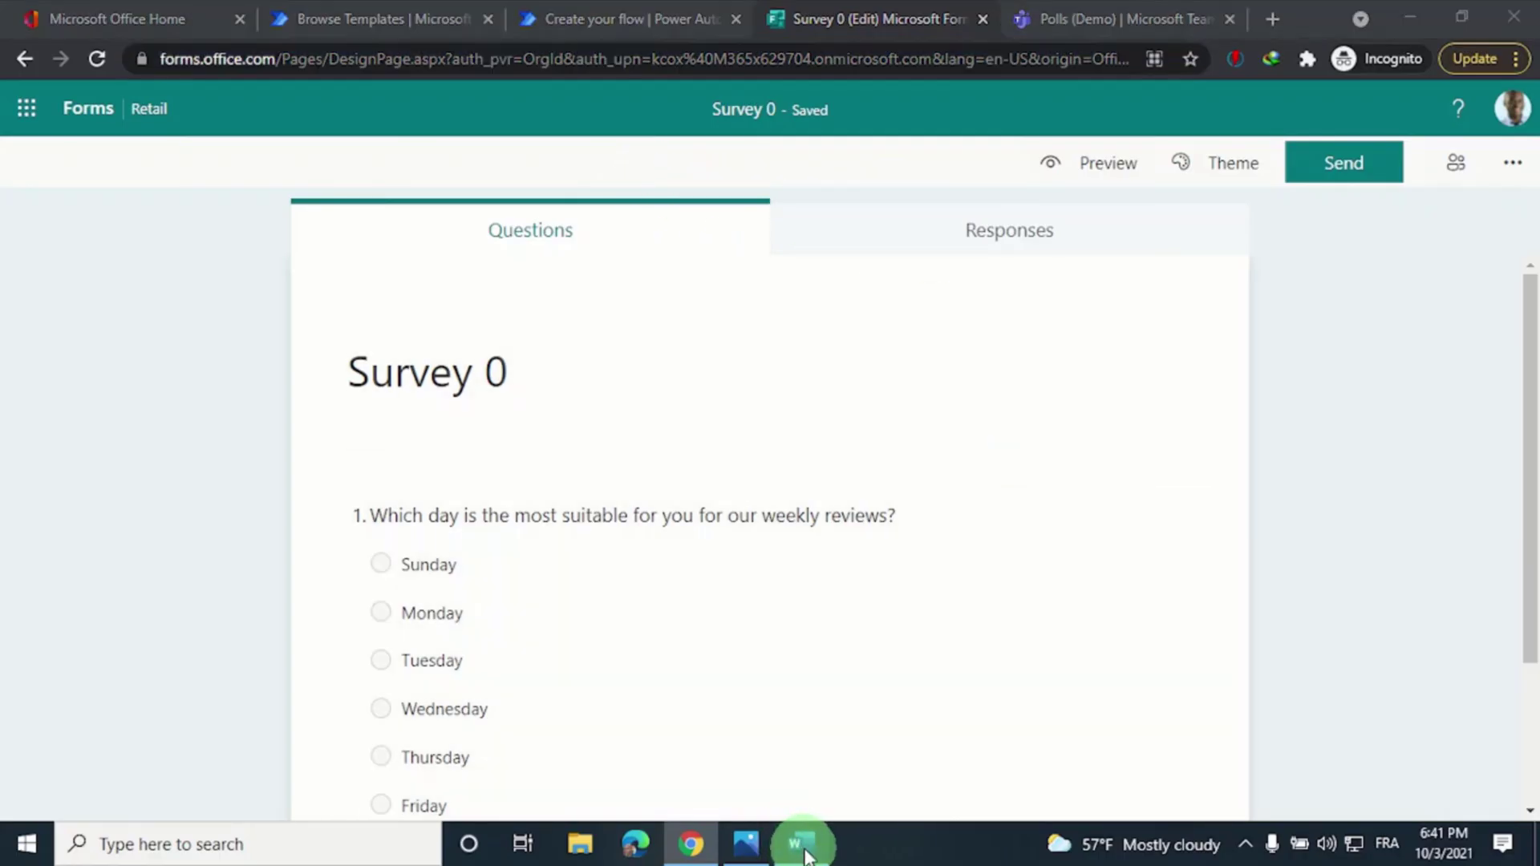
Paste the form link into the blank Word document and delete everything before FormId=
{"action": "left_click", "coordinate": [802, 846]}
{"action": "right_click", "coordinate": [492, 384]}
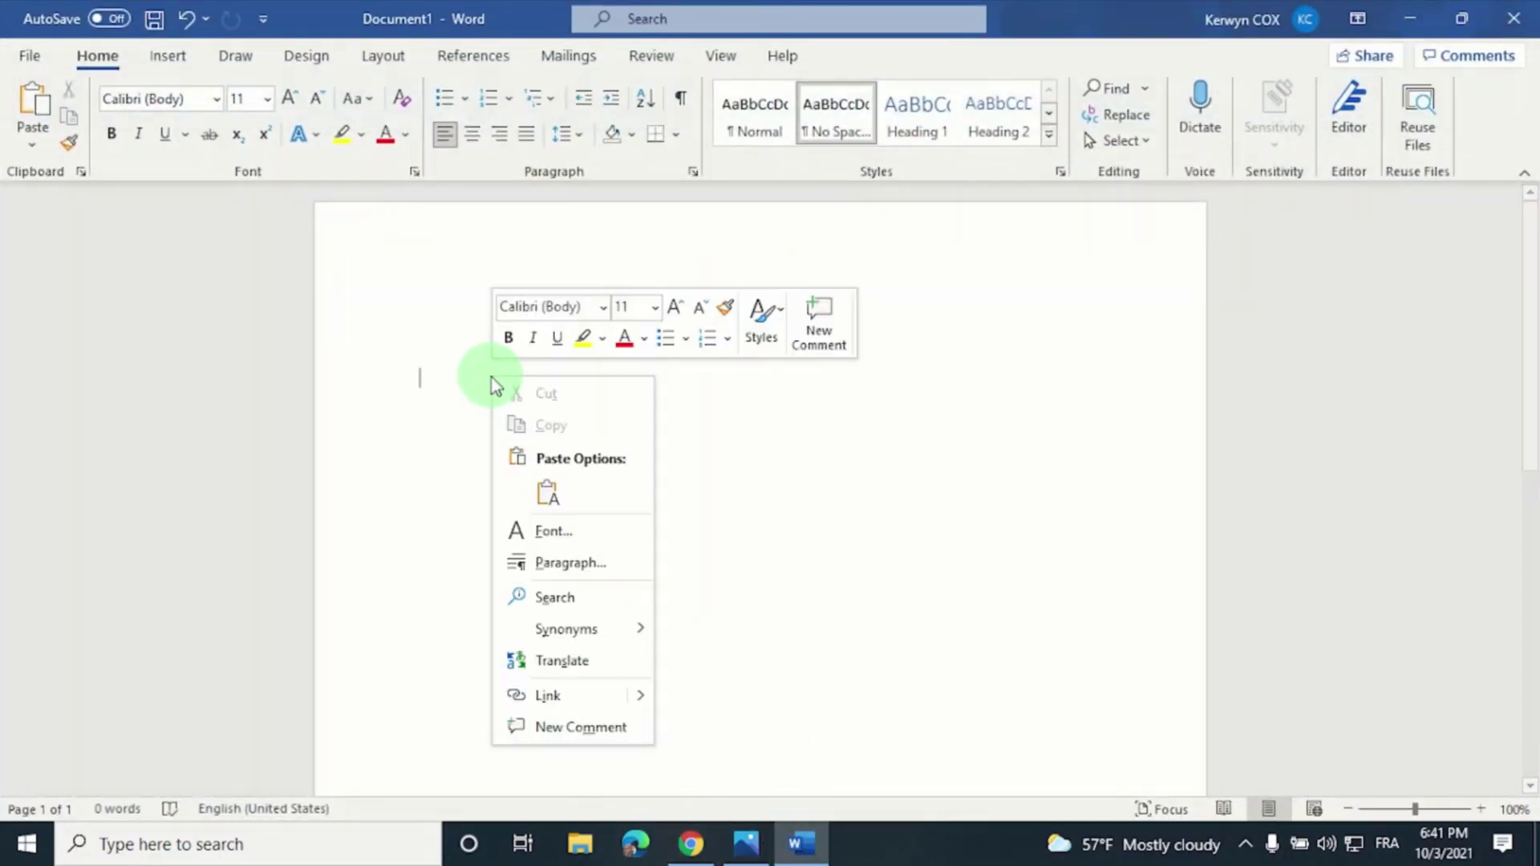
{"action": "left_click", "coordinate": [548, 492]}
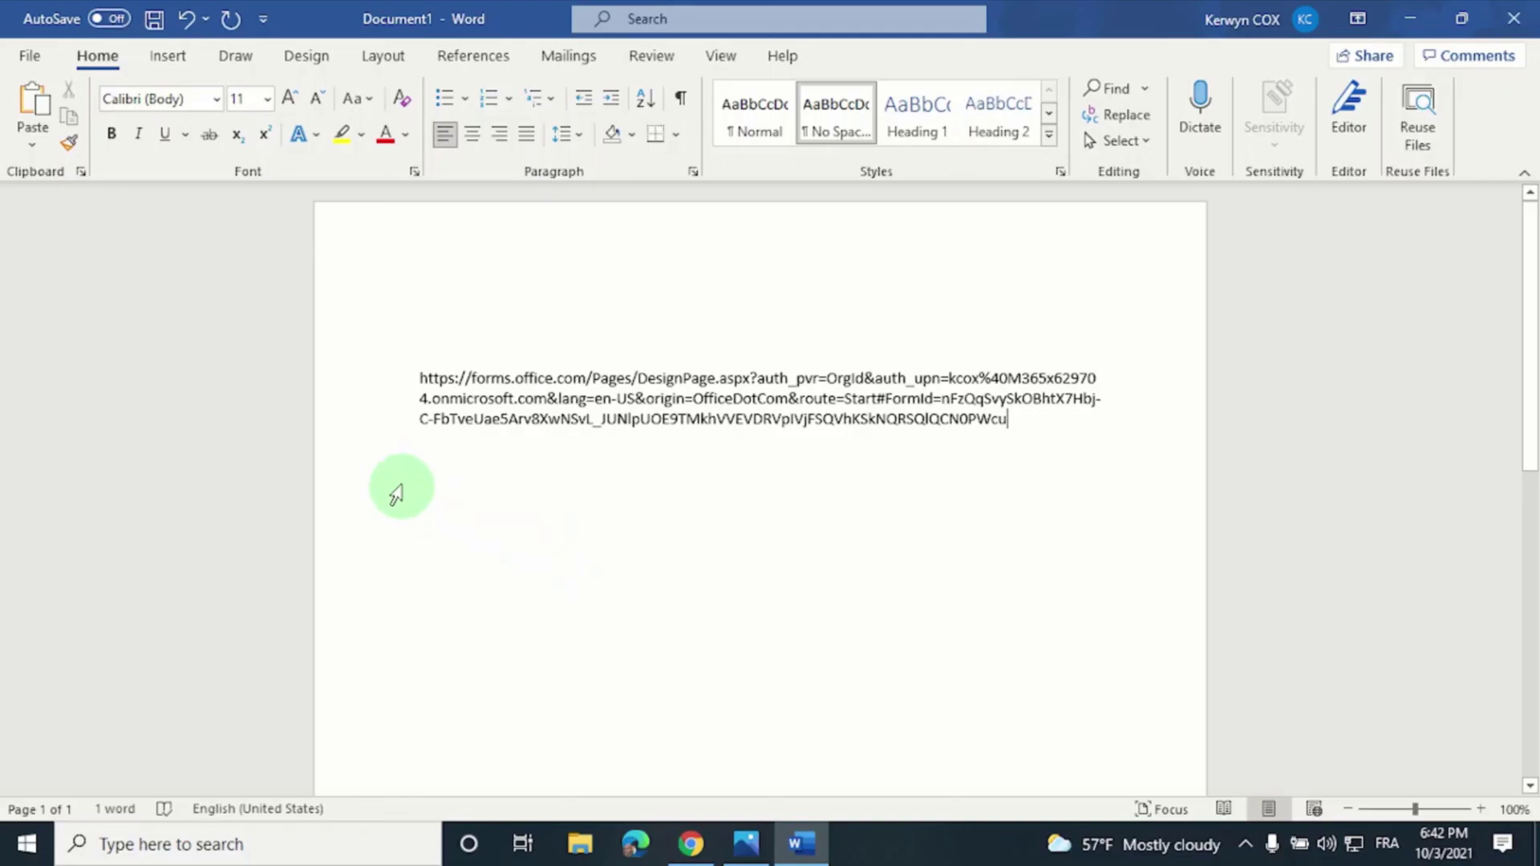
{"action": "left_click_drag", "start_coordinate": [417, 378], "coordinate": [886, 398]}
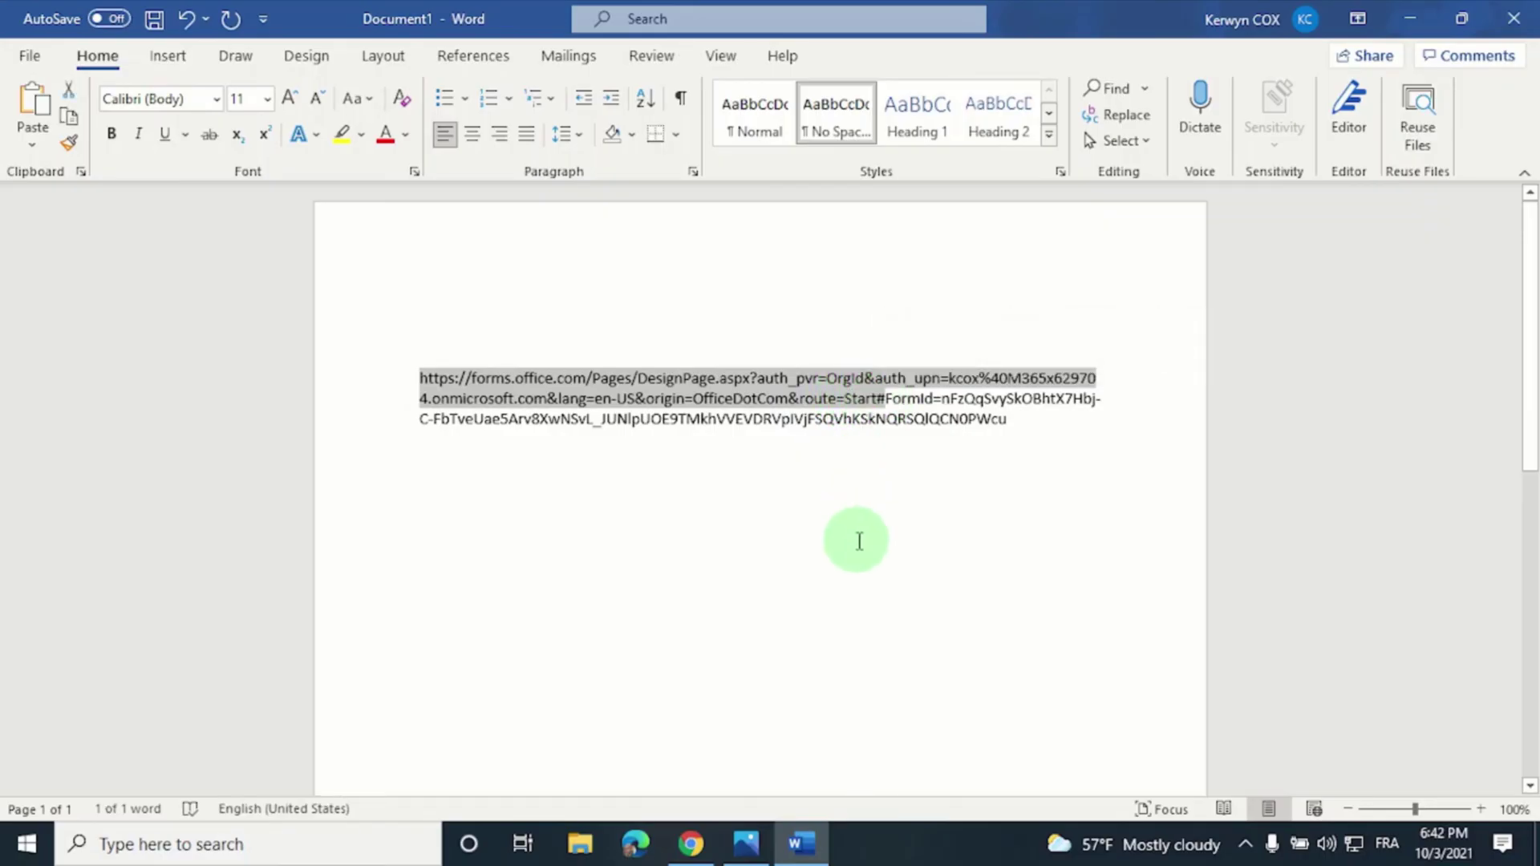
{"action": "key", "text": "BackSpace"}
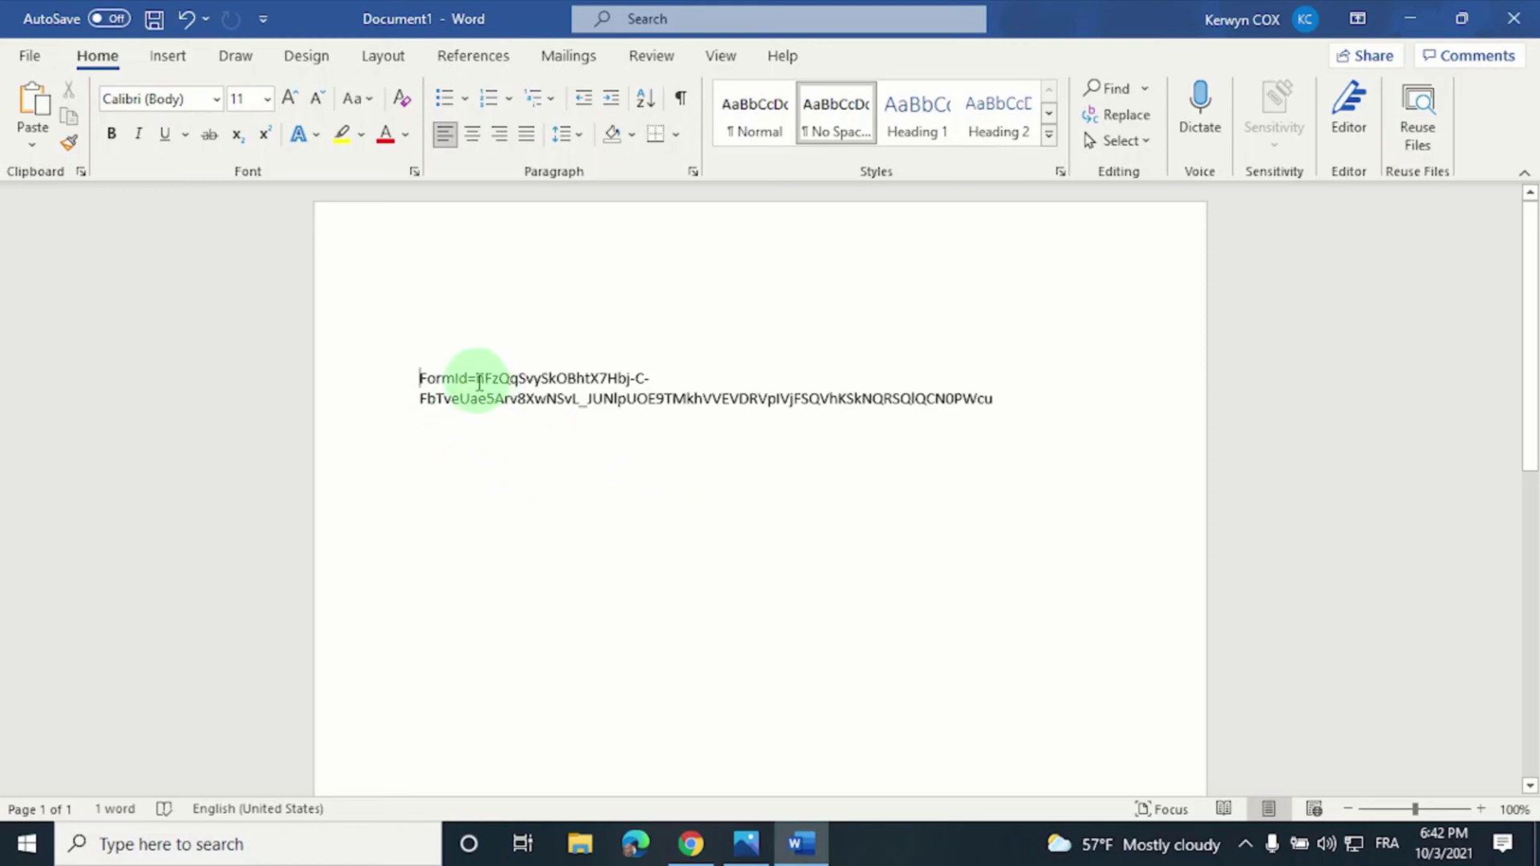
Copy the form ID value that follows FormId=
{"action": "left_click_drag", "start_coordinate": [479, 380], "coordinate": [947, 403]}
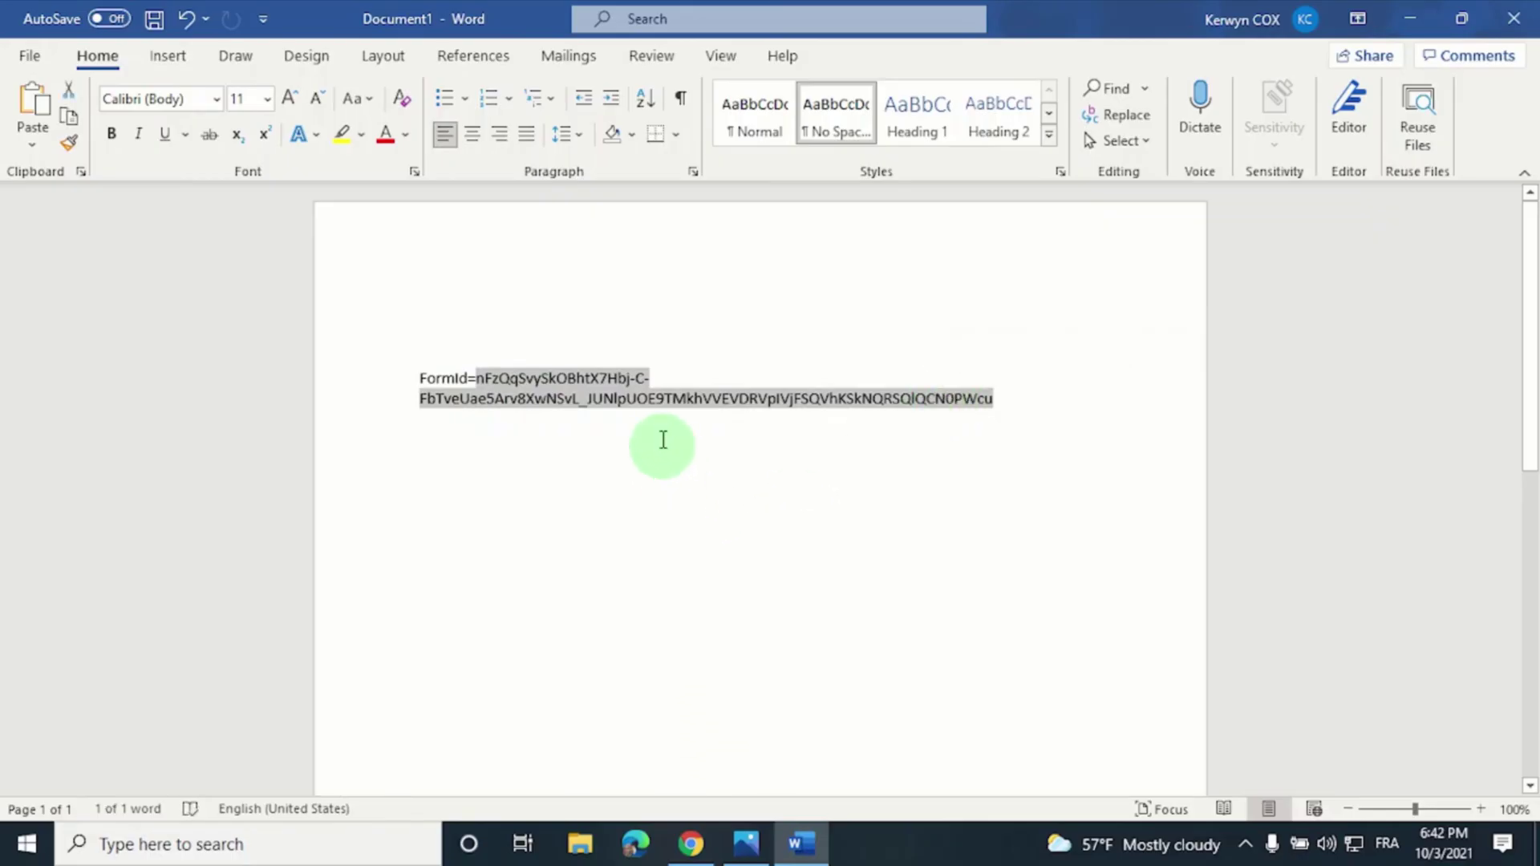
{"action": "right_click", "coordinate": [591, 394]}
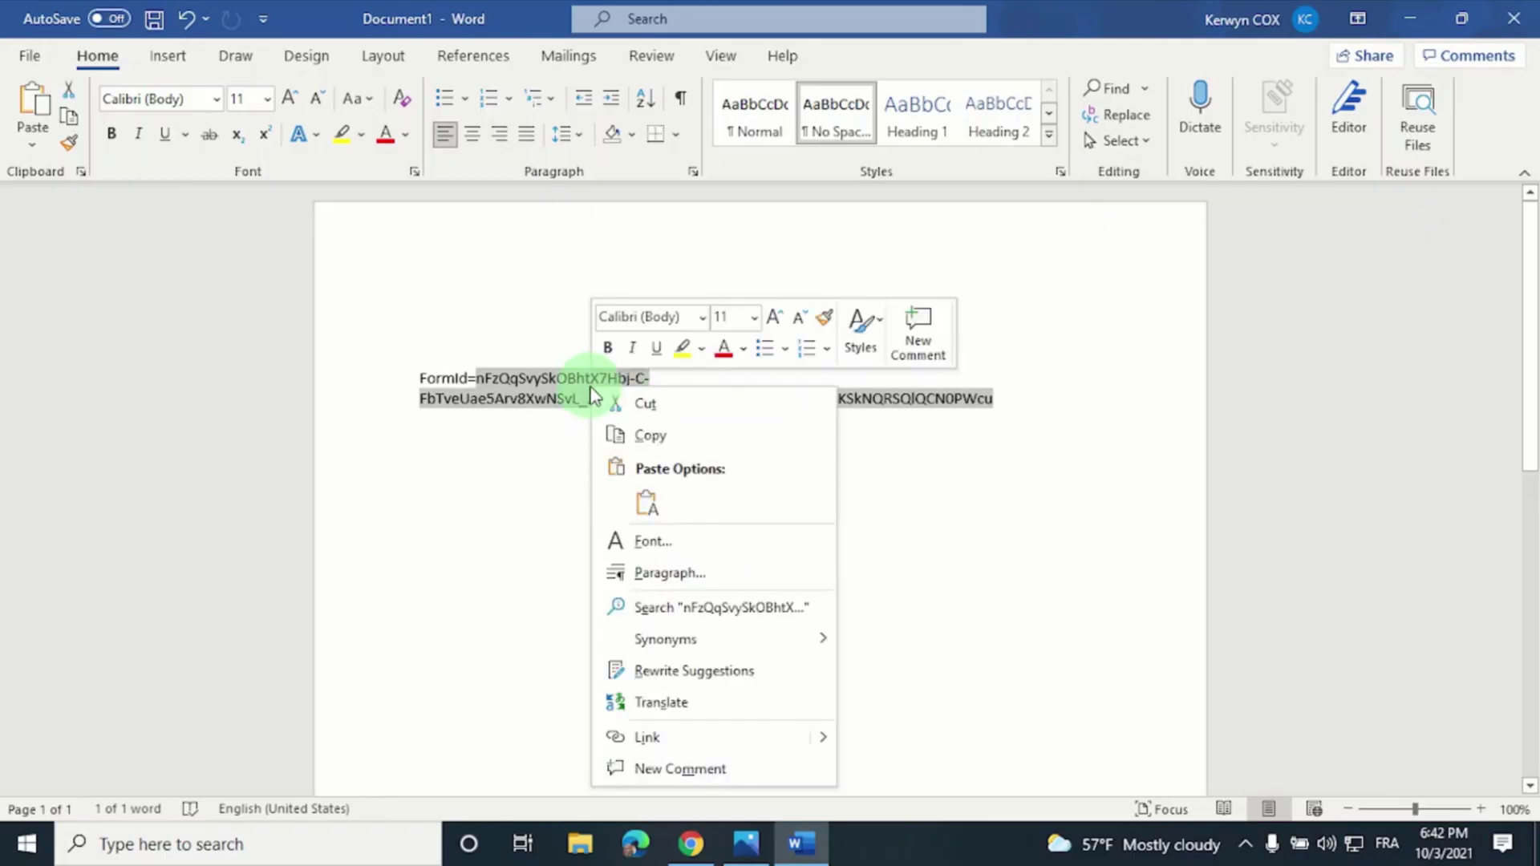
{"action": "left_click", "coordinate": [683, 436]}
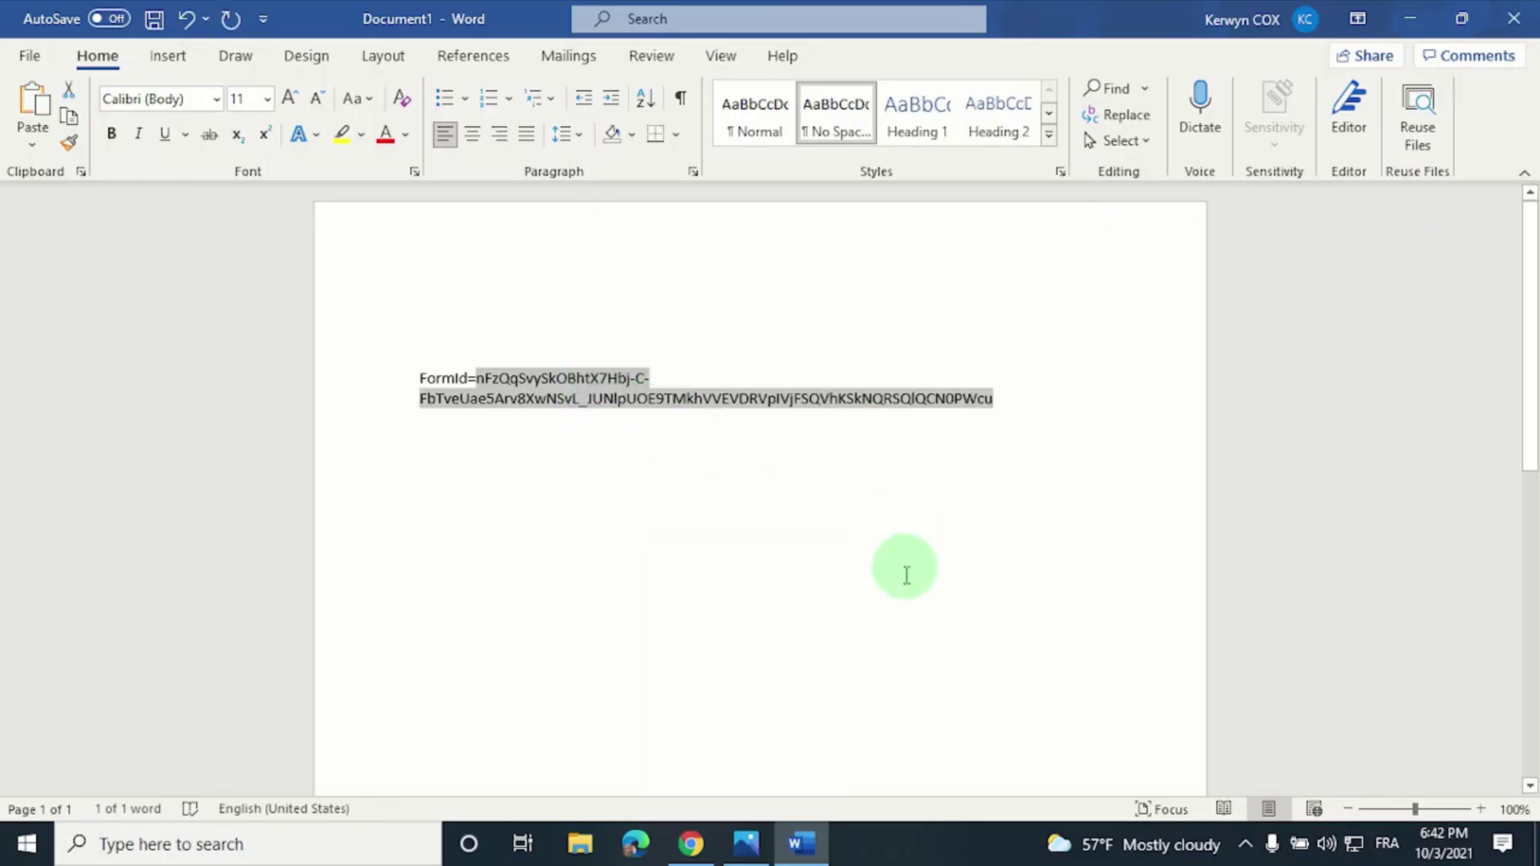
Paste the copied form ID into the trigger's Form Id field
{"action": "left_click", "coordinate": [694, 844]}
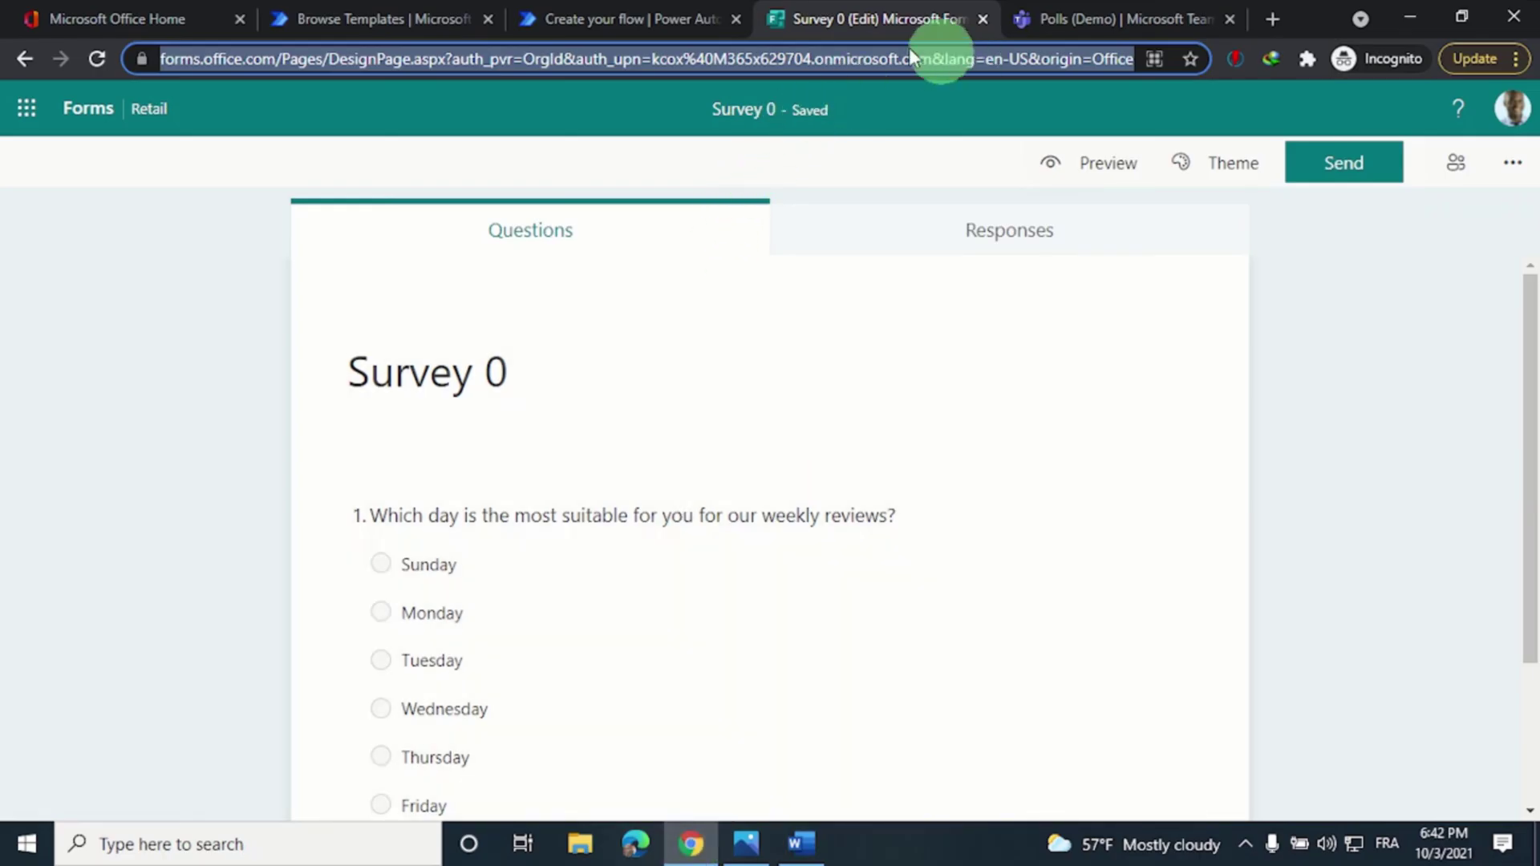
{"action": "left_click", "coordinate": [630, 21]}
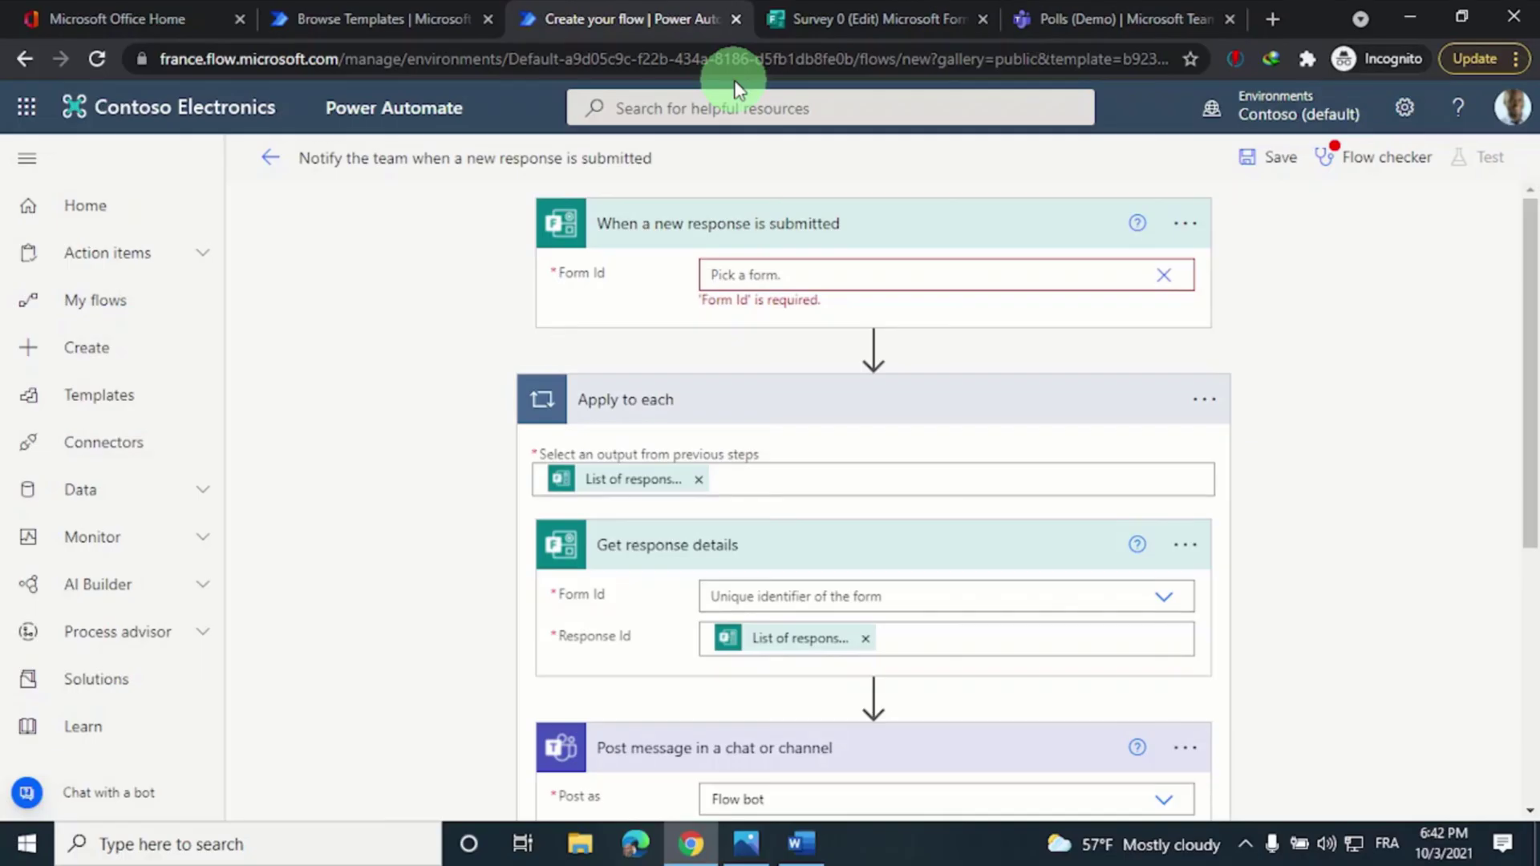
{"action": "left_click", "coordinate": [792, 282]}
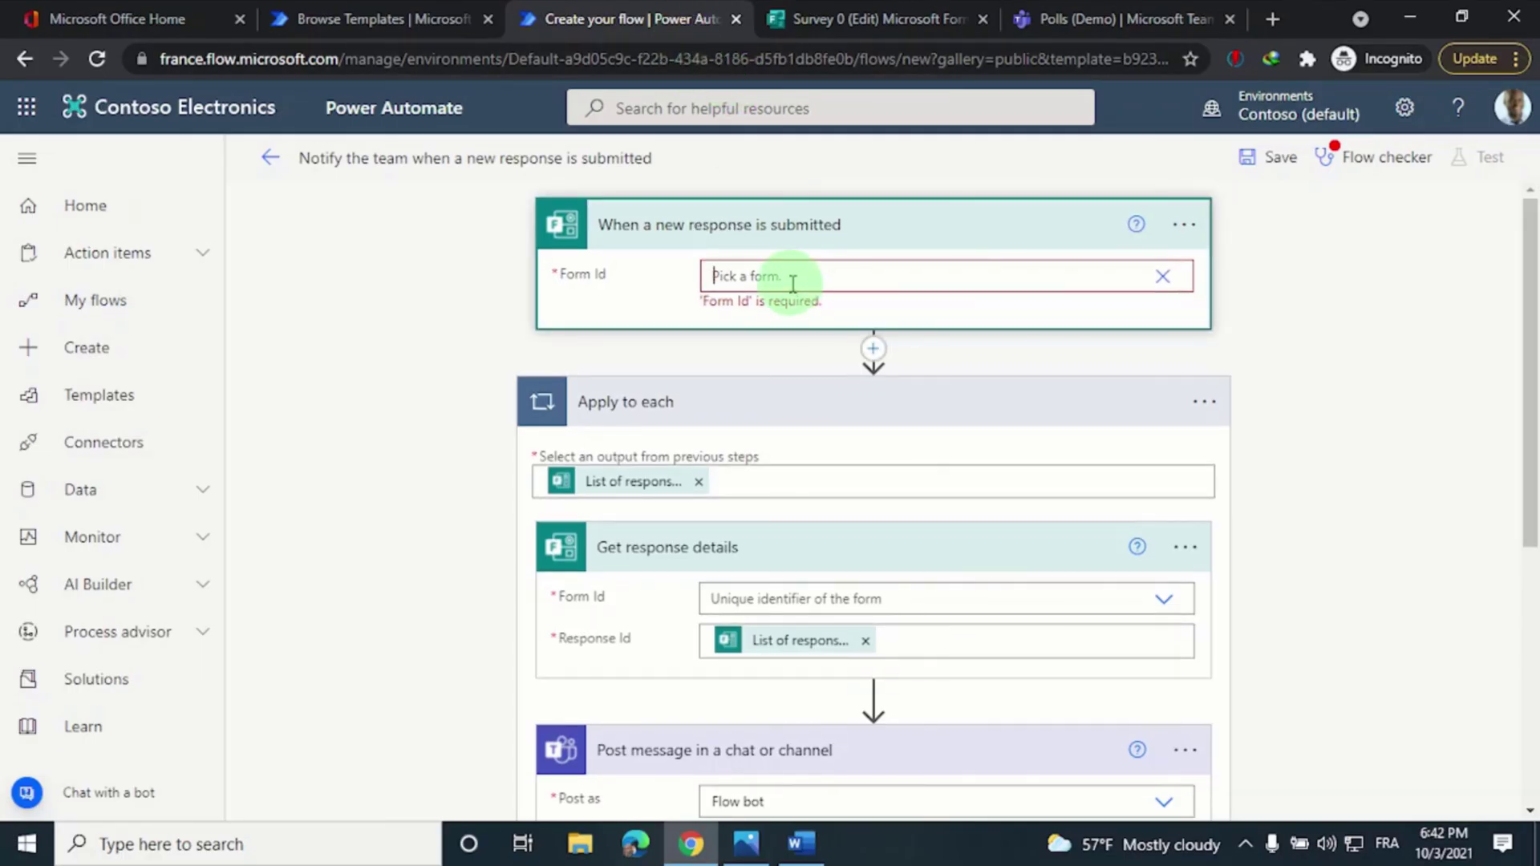
{"action": "key", "text": "ctrl+v"}
{"action": "scroll", "coordinate": [772, 442], "scroll_direction": "down", "scroll_amount": 1}
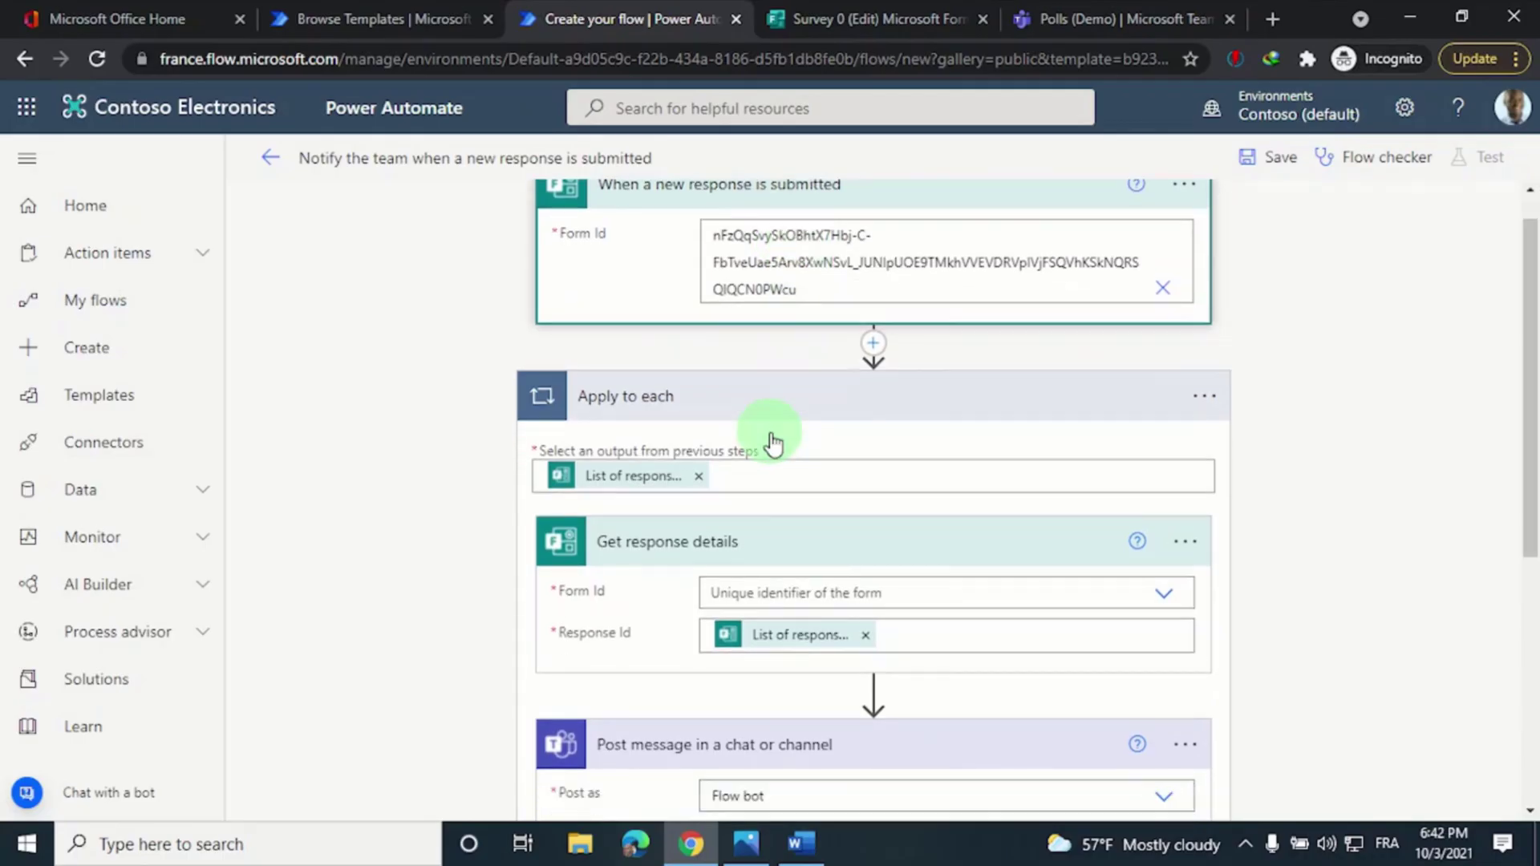
{"action": "scroll", "coordinate": [774, 442], "scroll_direction": "down", "scroll_amount": 2}
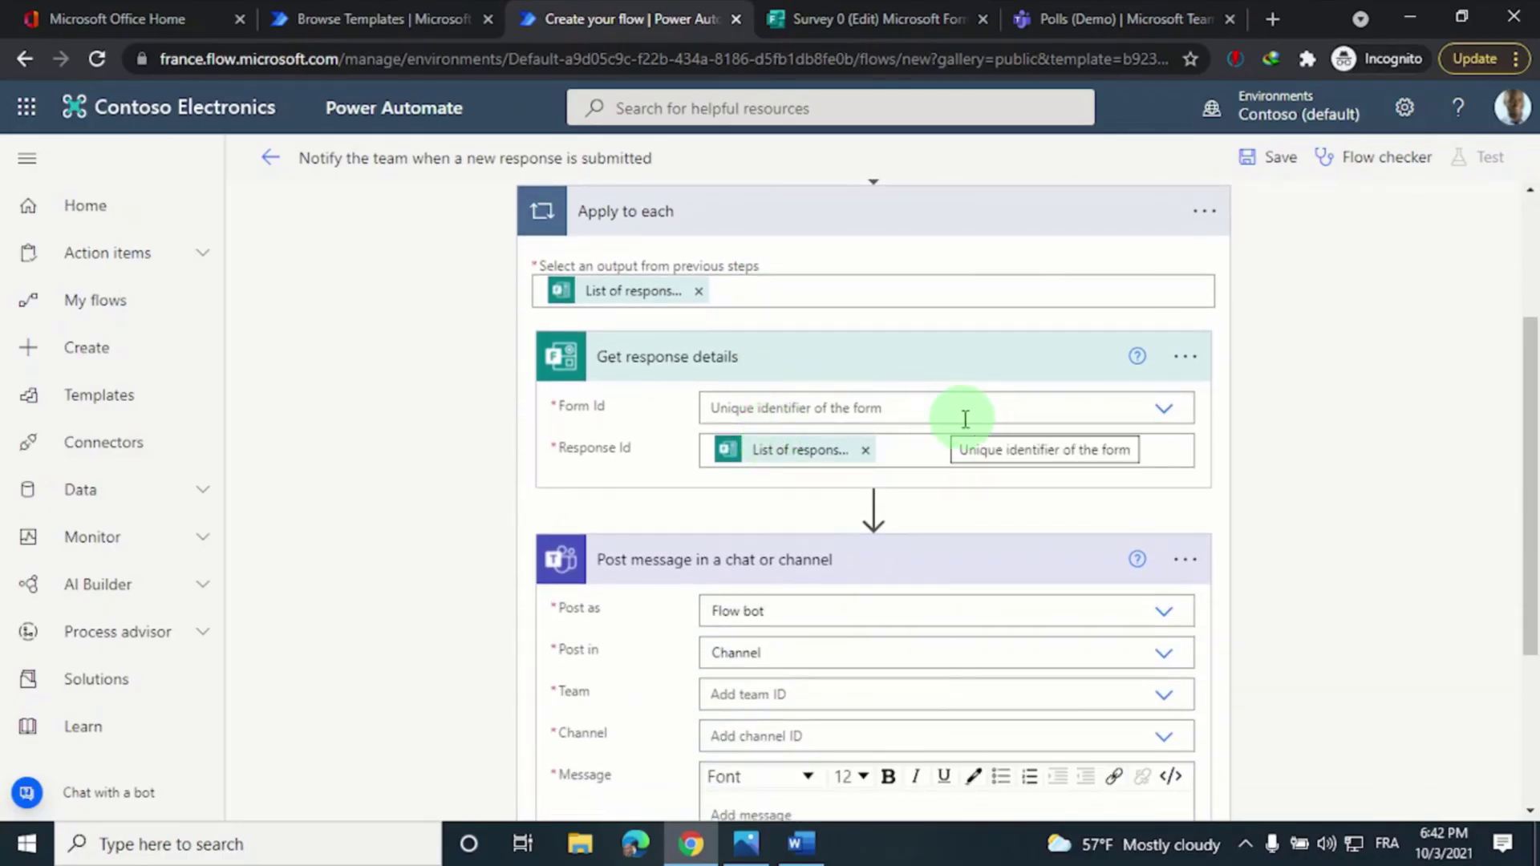
Set Get response details' Form Id to the same custom form ID
{"action": "left_click", "coordinate": [1160, 411]}
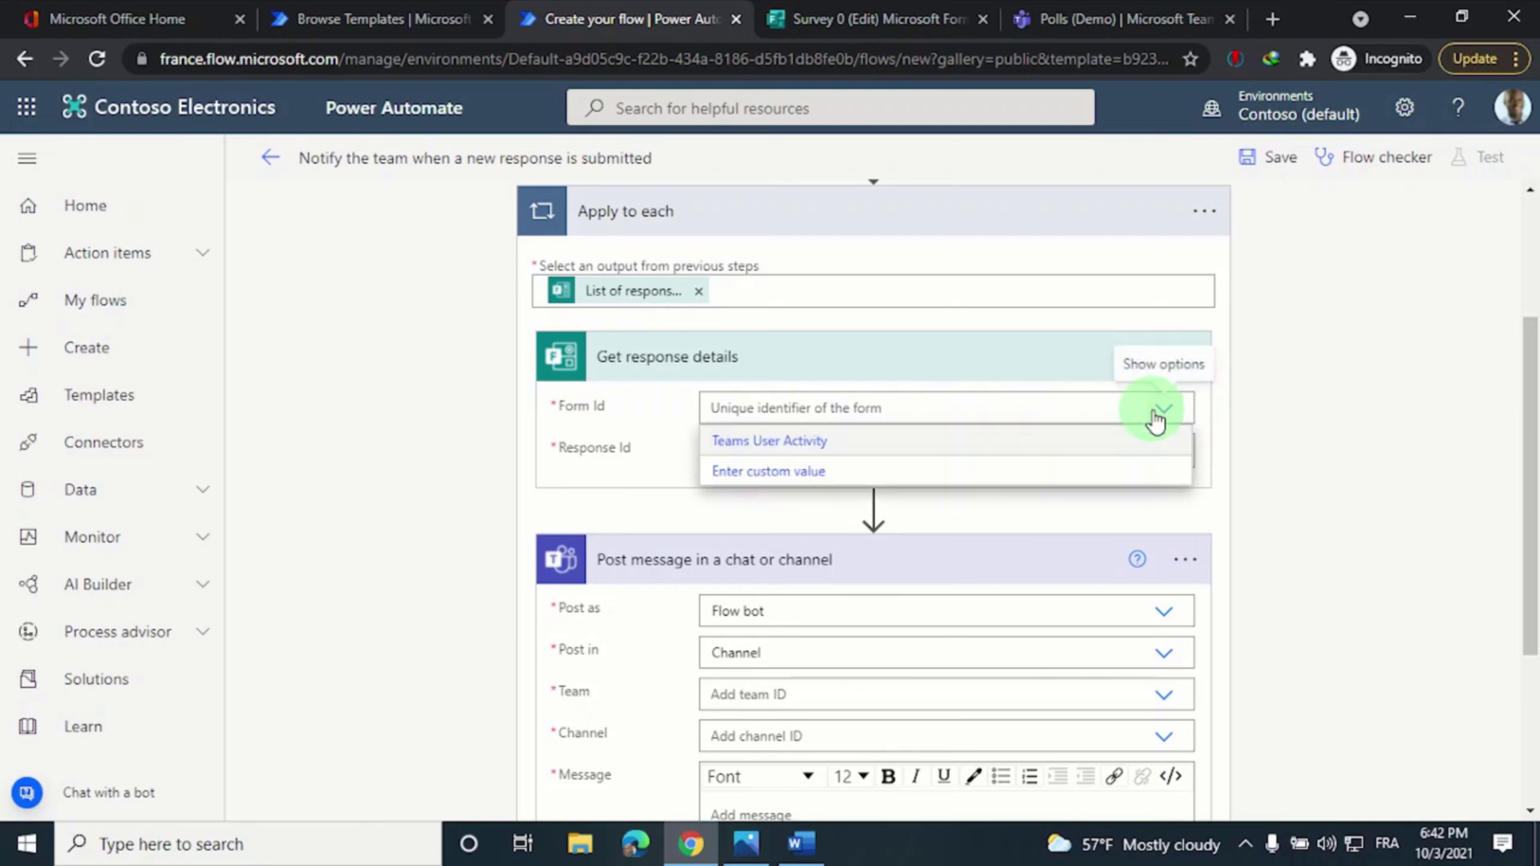
{"action": "left_click", "coordinate": [914, 471]}
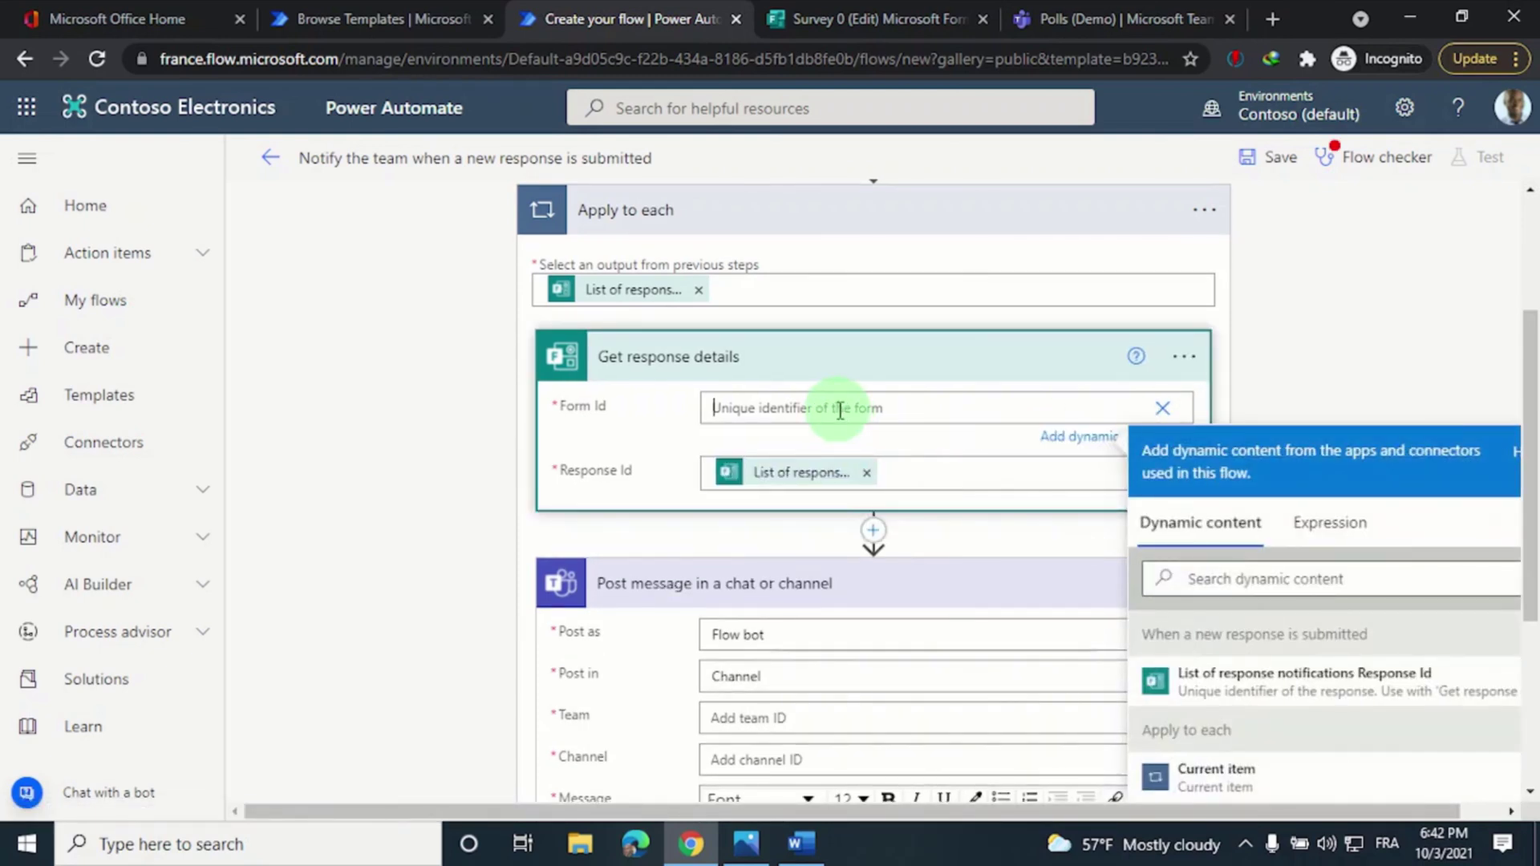
{"action": "type", "text": "hFzQqSvySkOBhtX7Hbj-C-FbTveUae5Arv8XwNSvL_JUNlpUOE9TMkhVVEVDRVpIVjFSQVhKSkNQRSQlQCN0PWcu"}
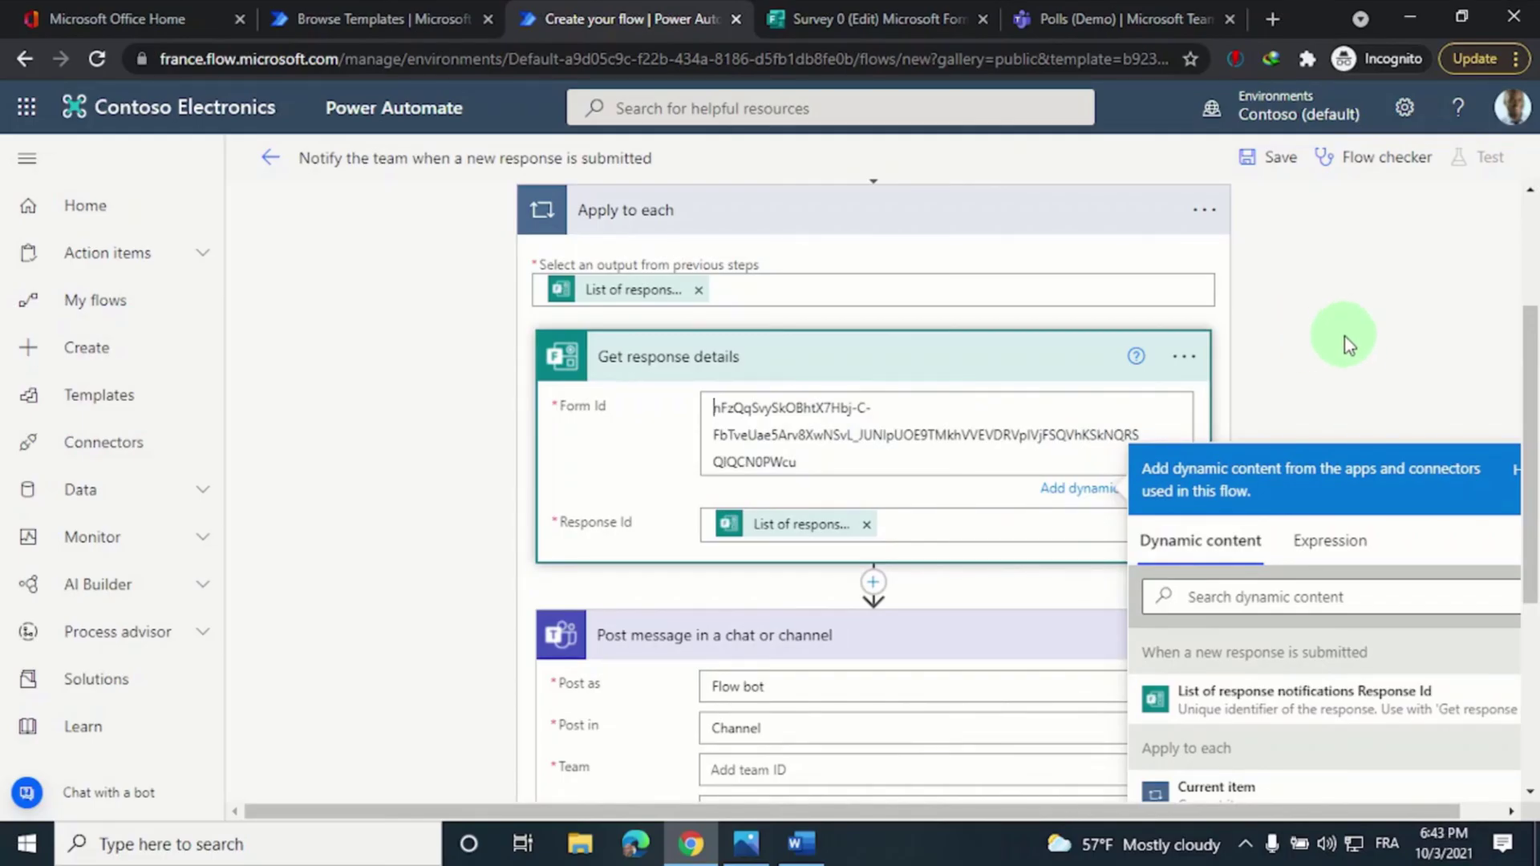
Set the Post message step to the Demo team's Polls channel
{"action": "left_click", "coordinate": [1344, 343]}
{"action": "scroll", "coordinate": [1344, 348], "scroll_direction": "down", "scroll_amount": 3}
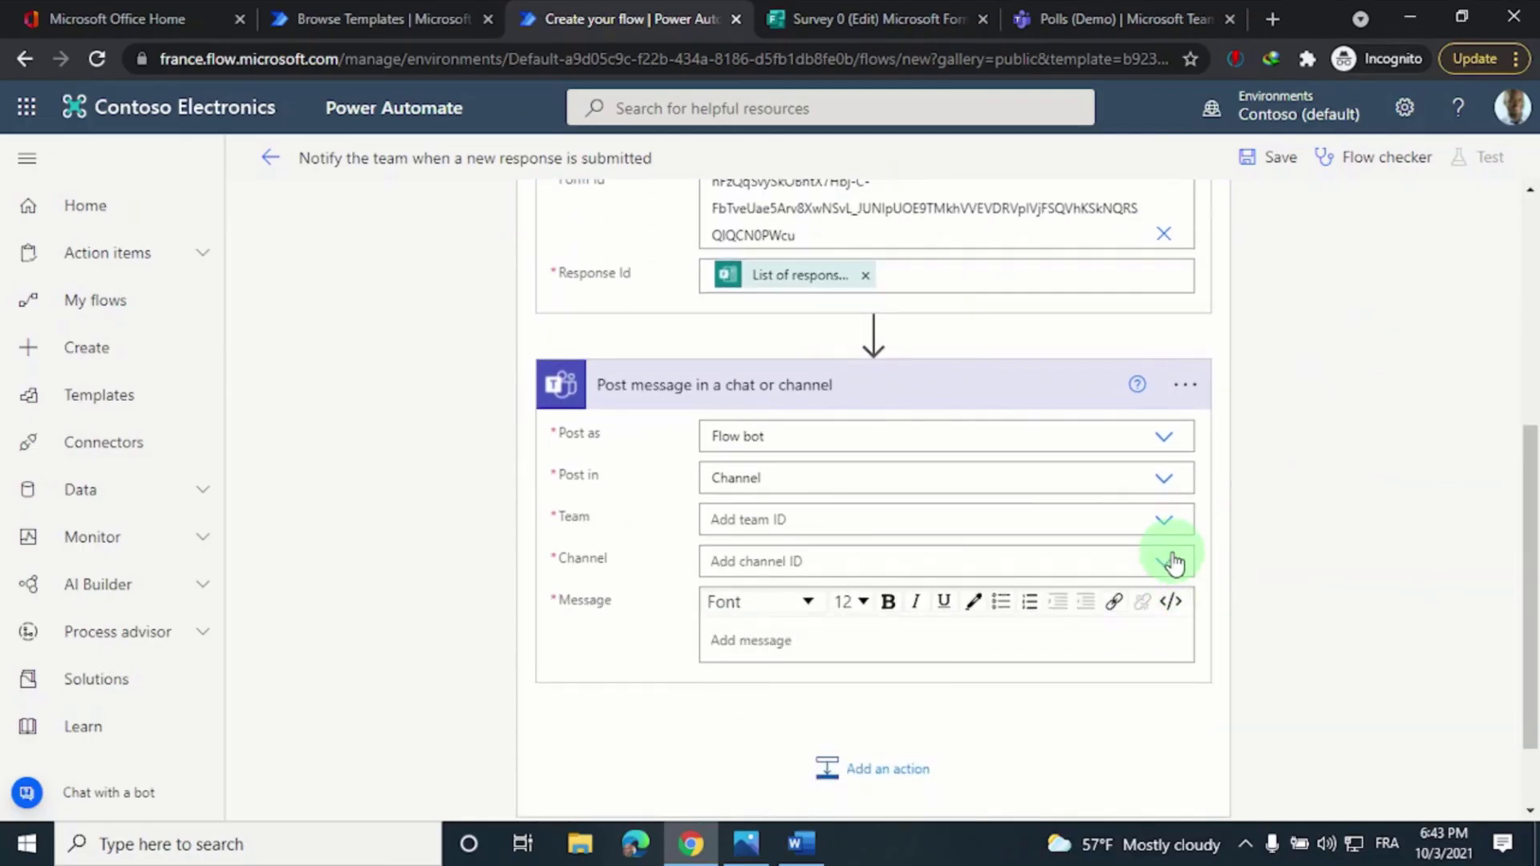
{"action": "left_click", "coordinate": [1174, 530]}
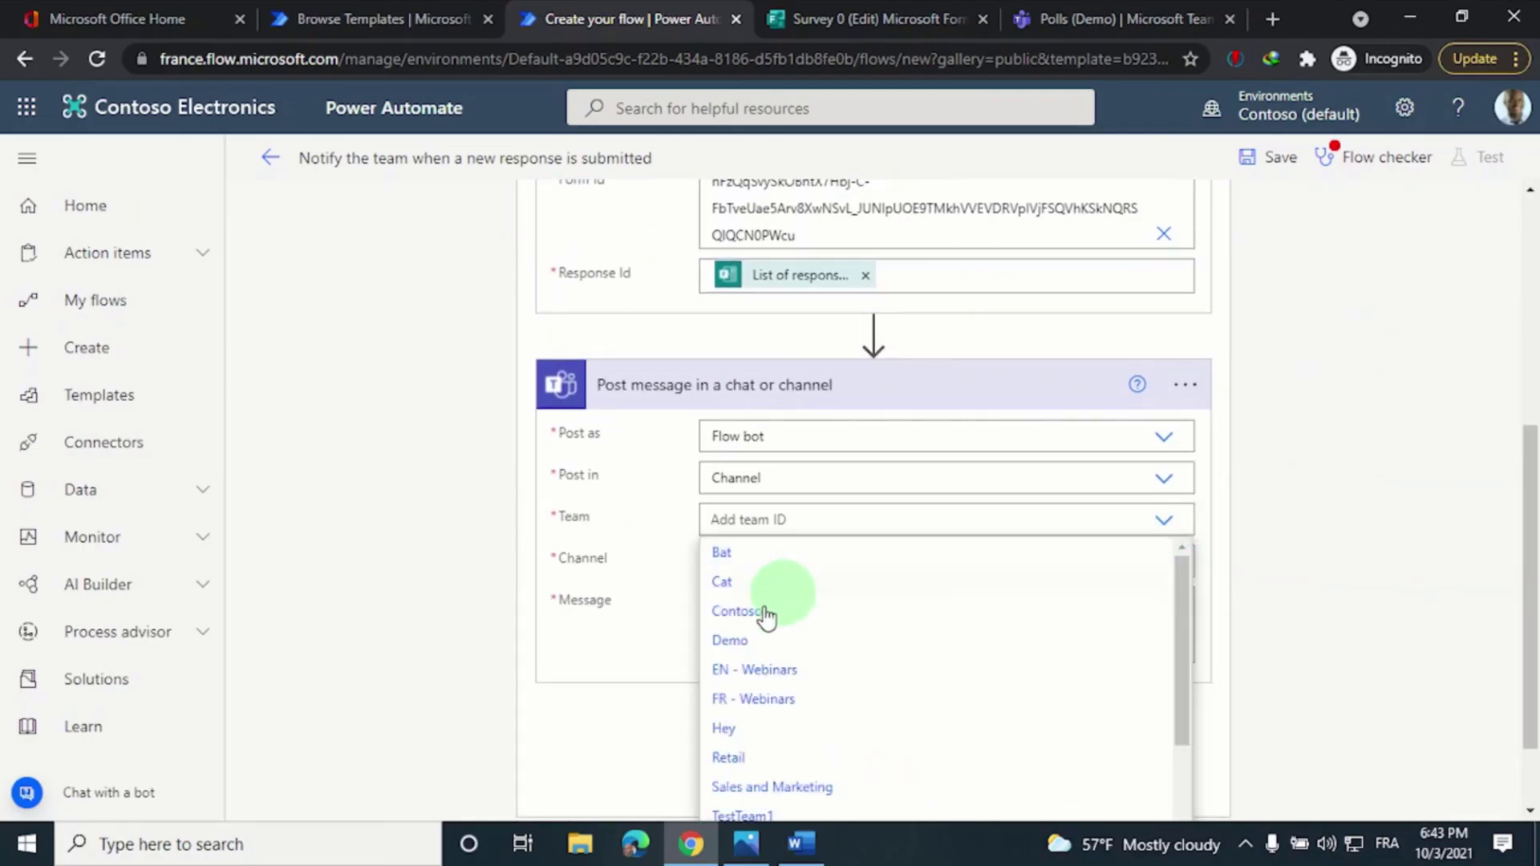
{"action": "left_click", "coordinate": [730, 645]}
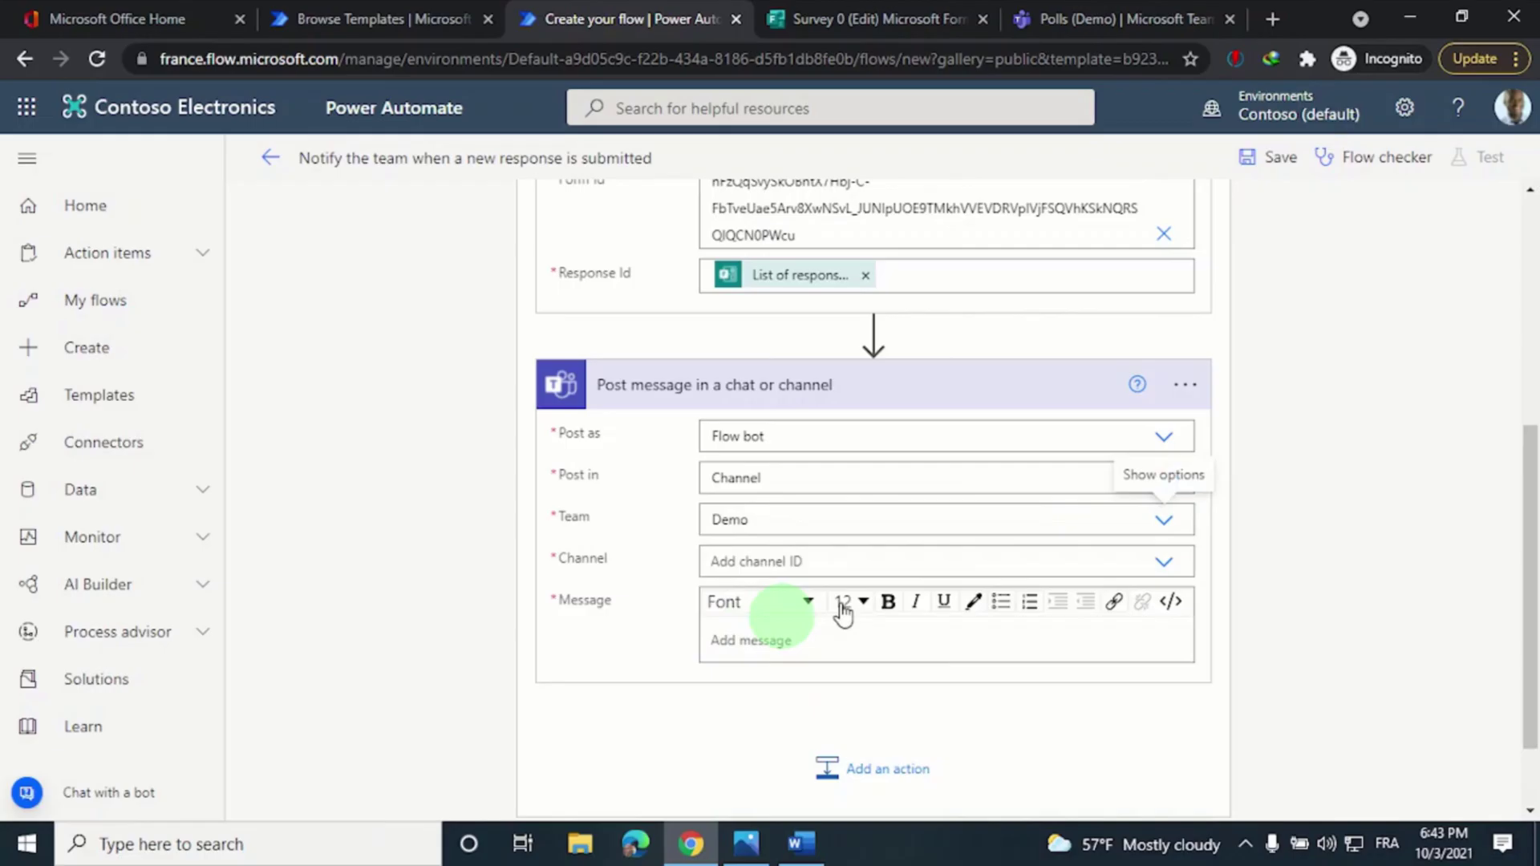
{"action": "left_click", "coordinate": [1164, 567]}
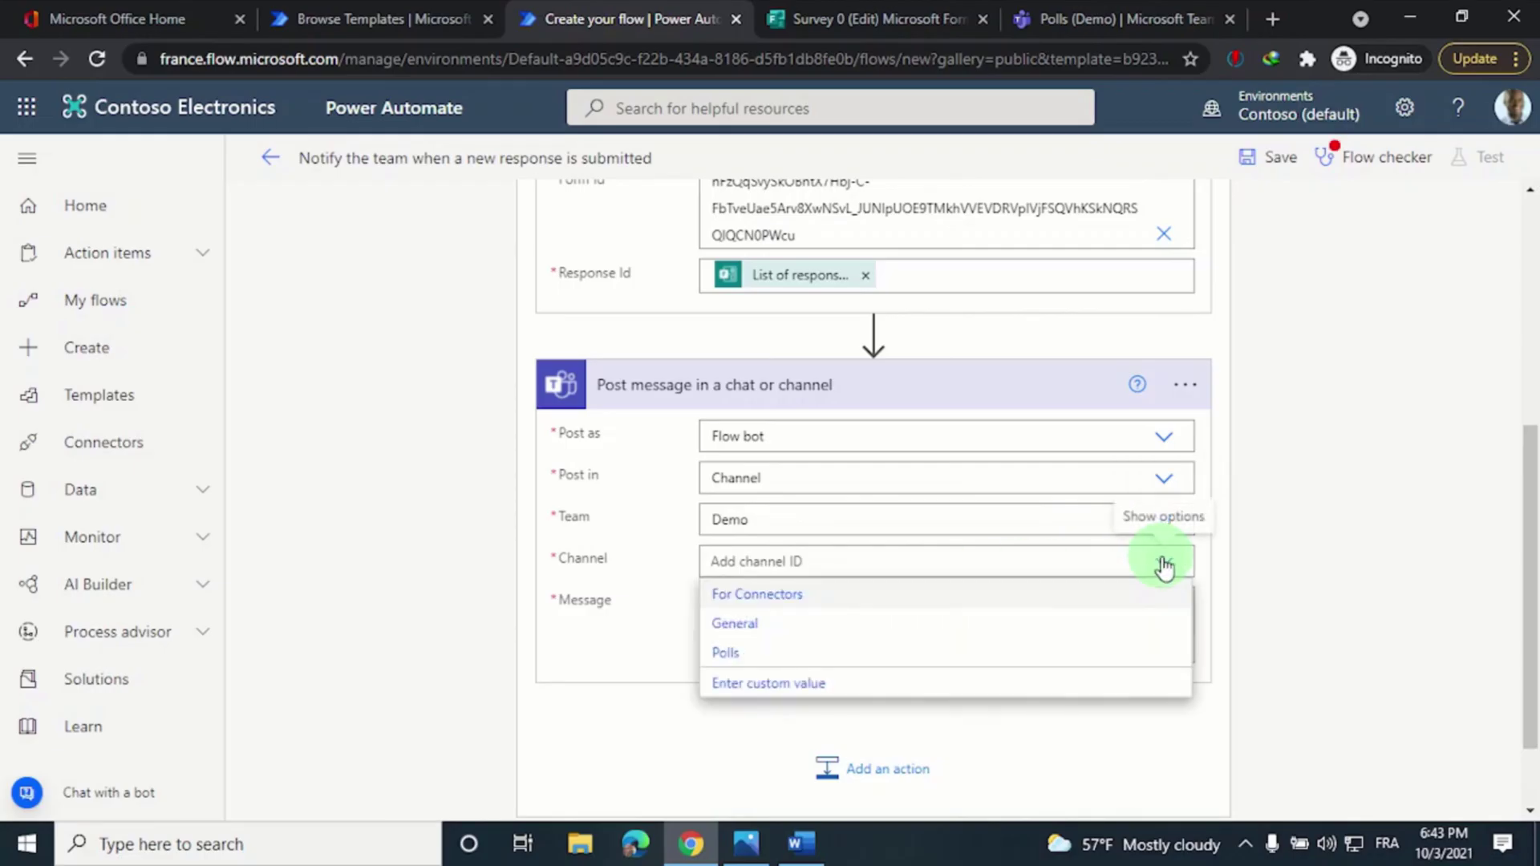
{"action": "left_click", "coordinate": [754, 666]}
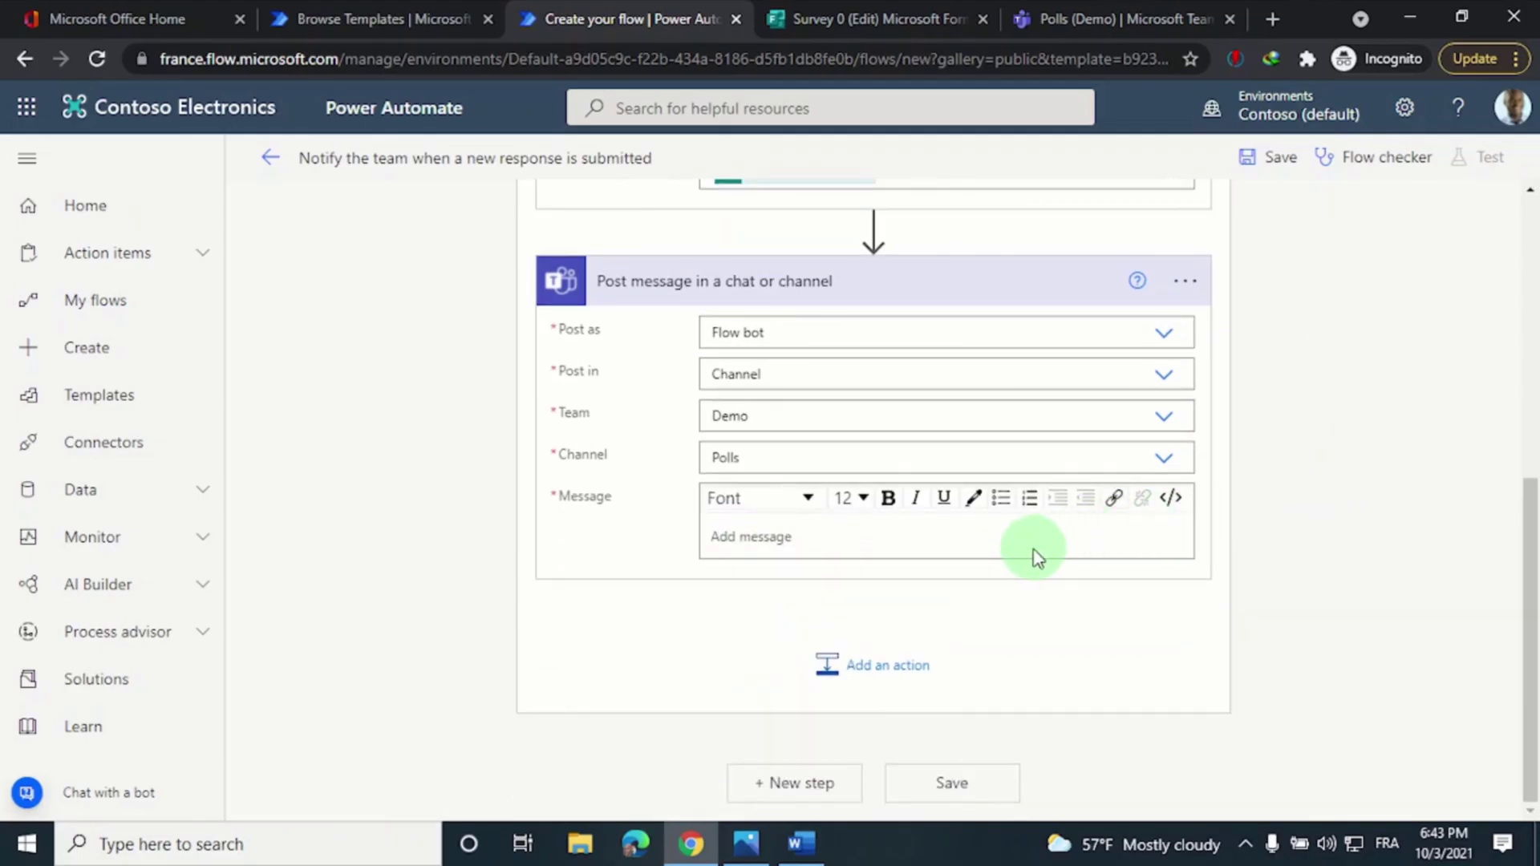
Enter the message 'Someone answered your poll.'
{"action": "left_click", "coordinate": [1017, 539]}
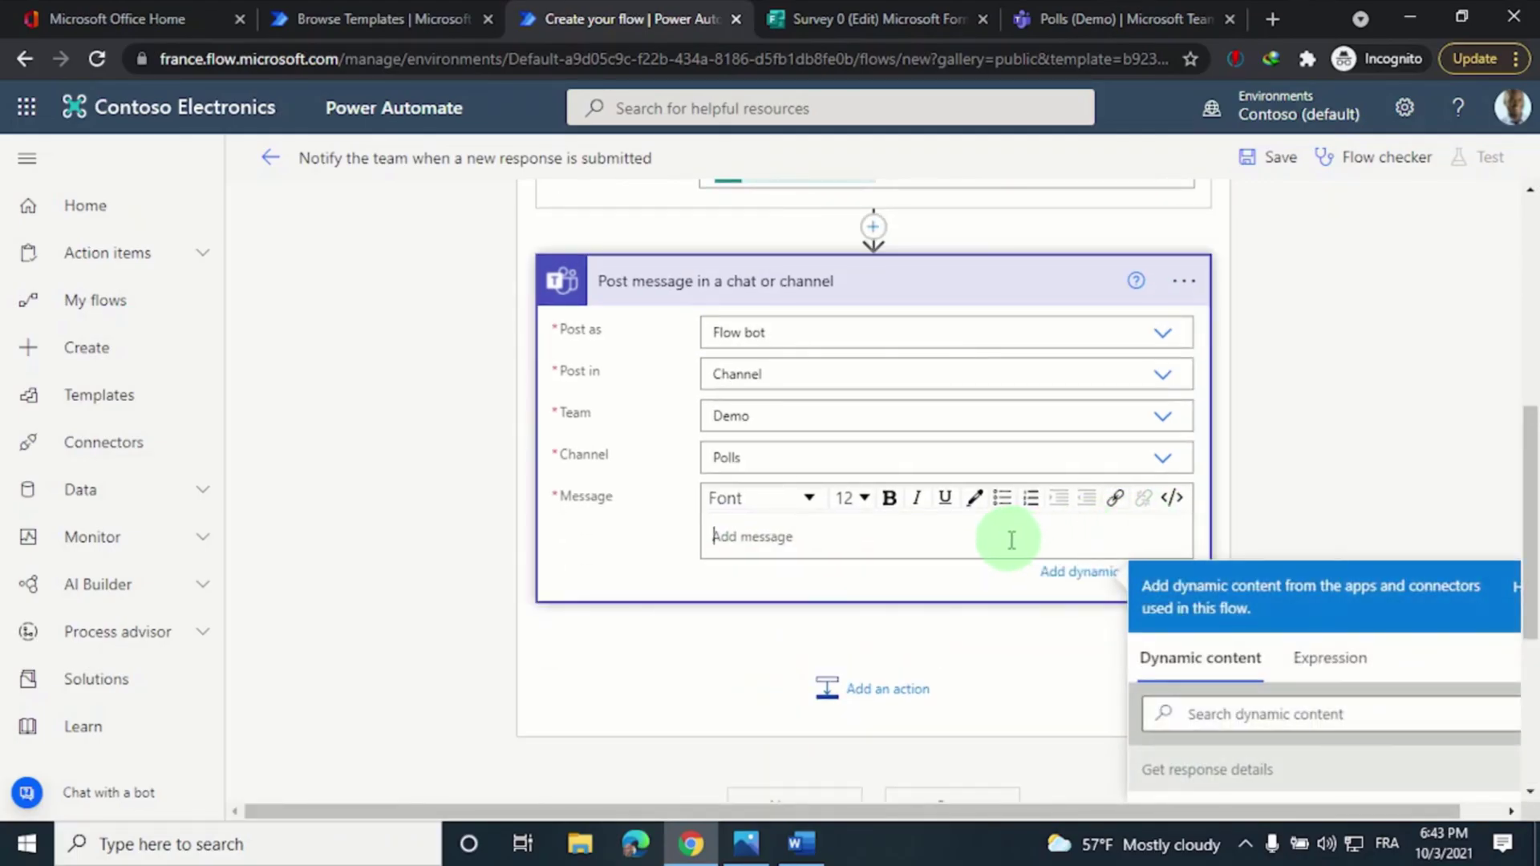
{"action": "type", "text": "Someone answered your poll."}
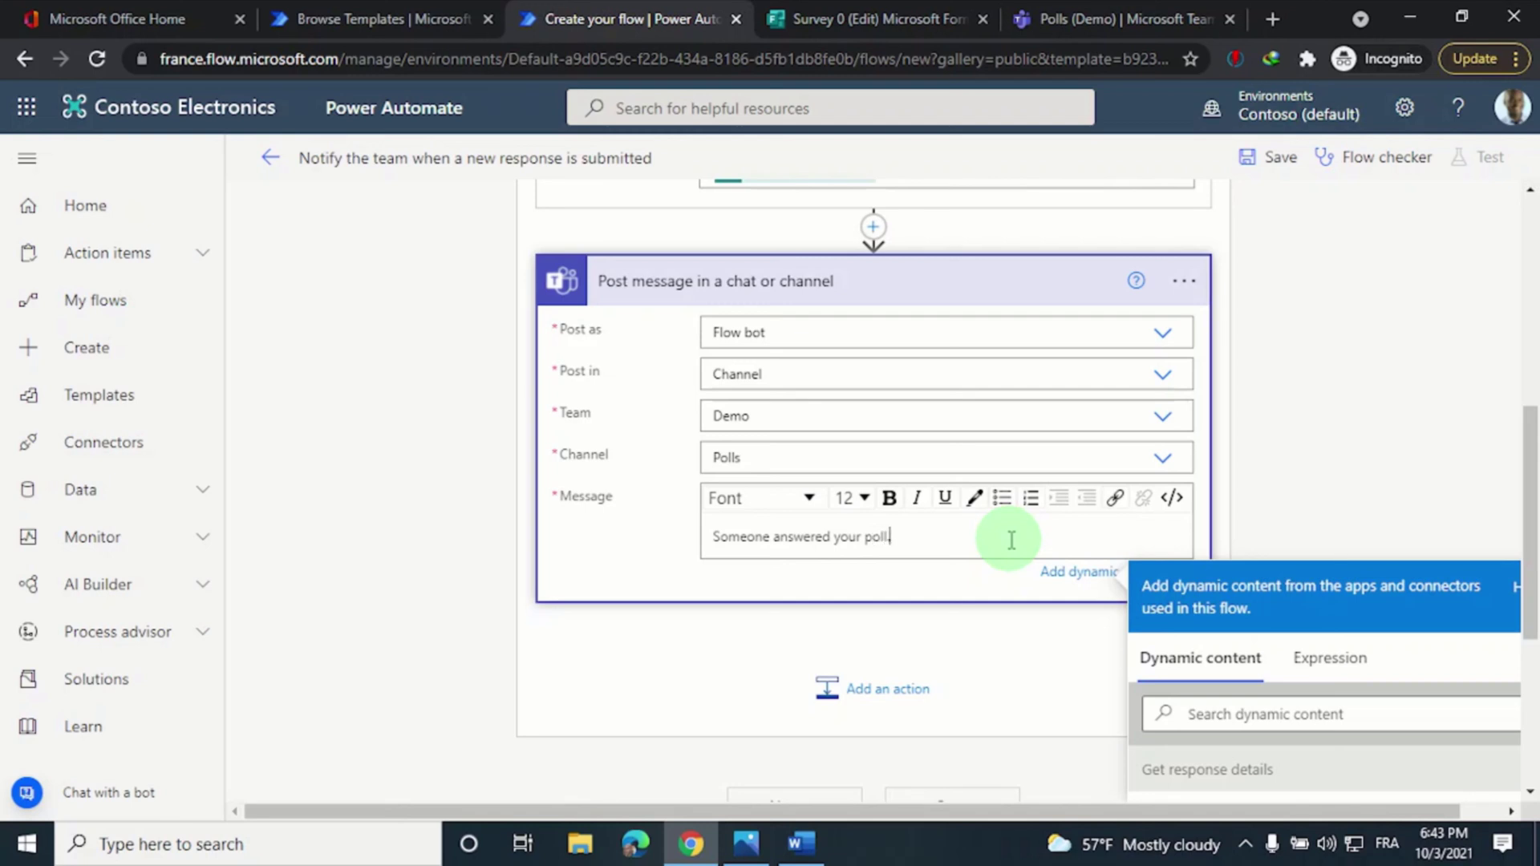
{"action": "scroll", "coordinate": [894, 521], "scroll_direction": "down", "scroll_amount": 4}
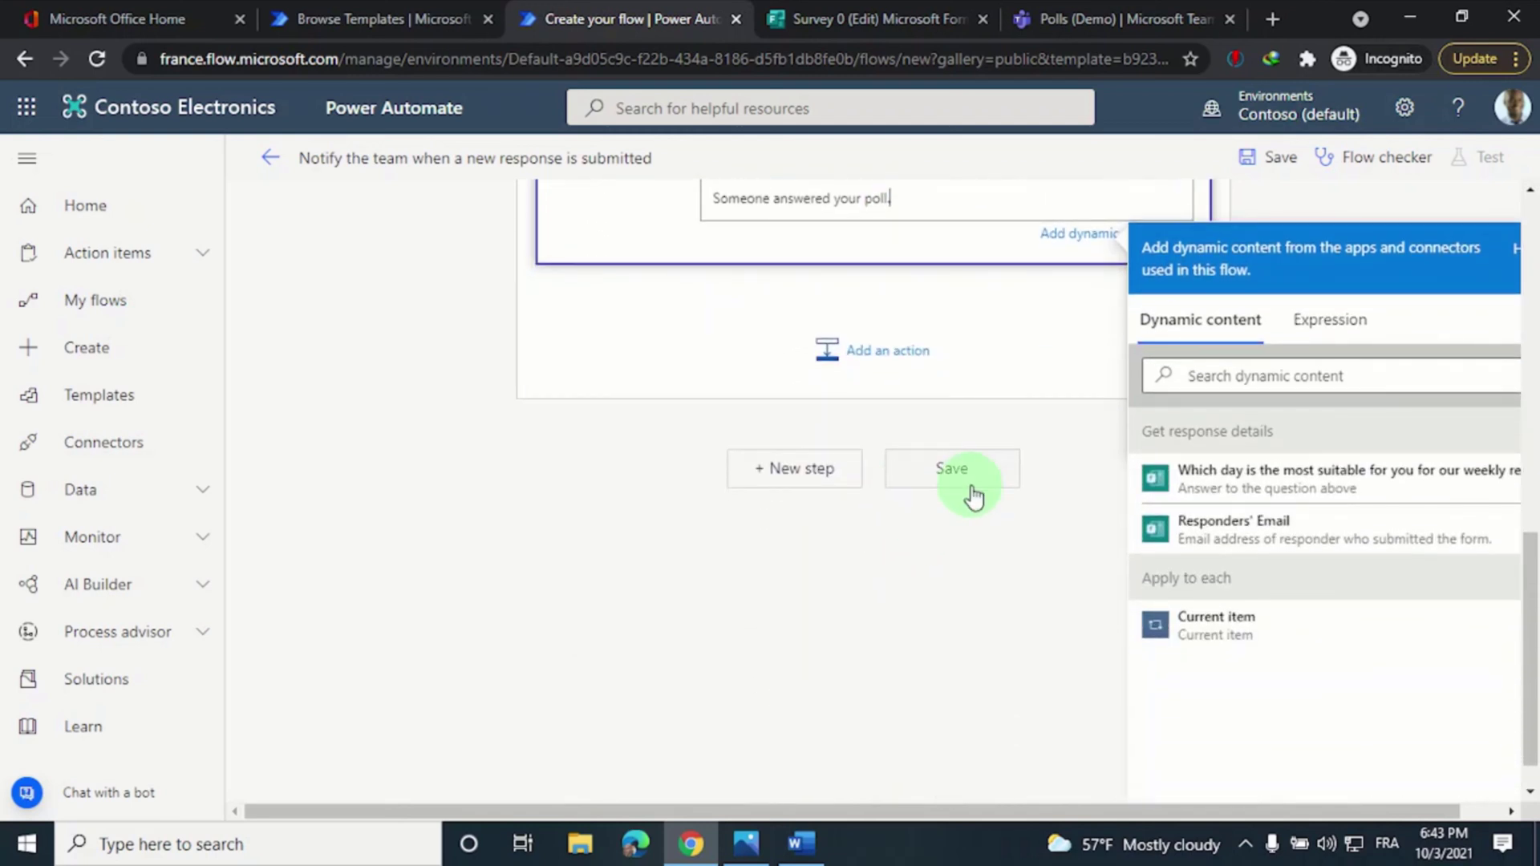
Save the flow, dismiss the flow-ready notice, and return to the Survey 0 form
{"action": "left_click", "coordinate": [951, 470]}
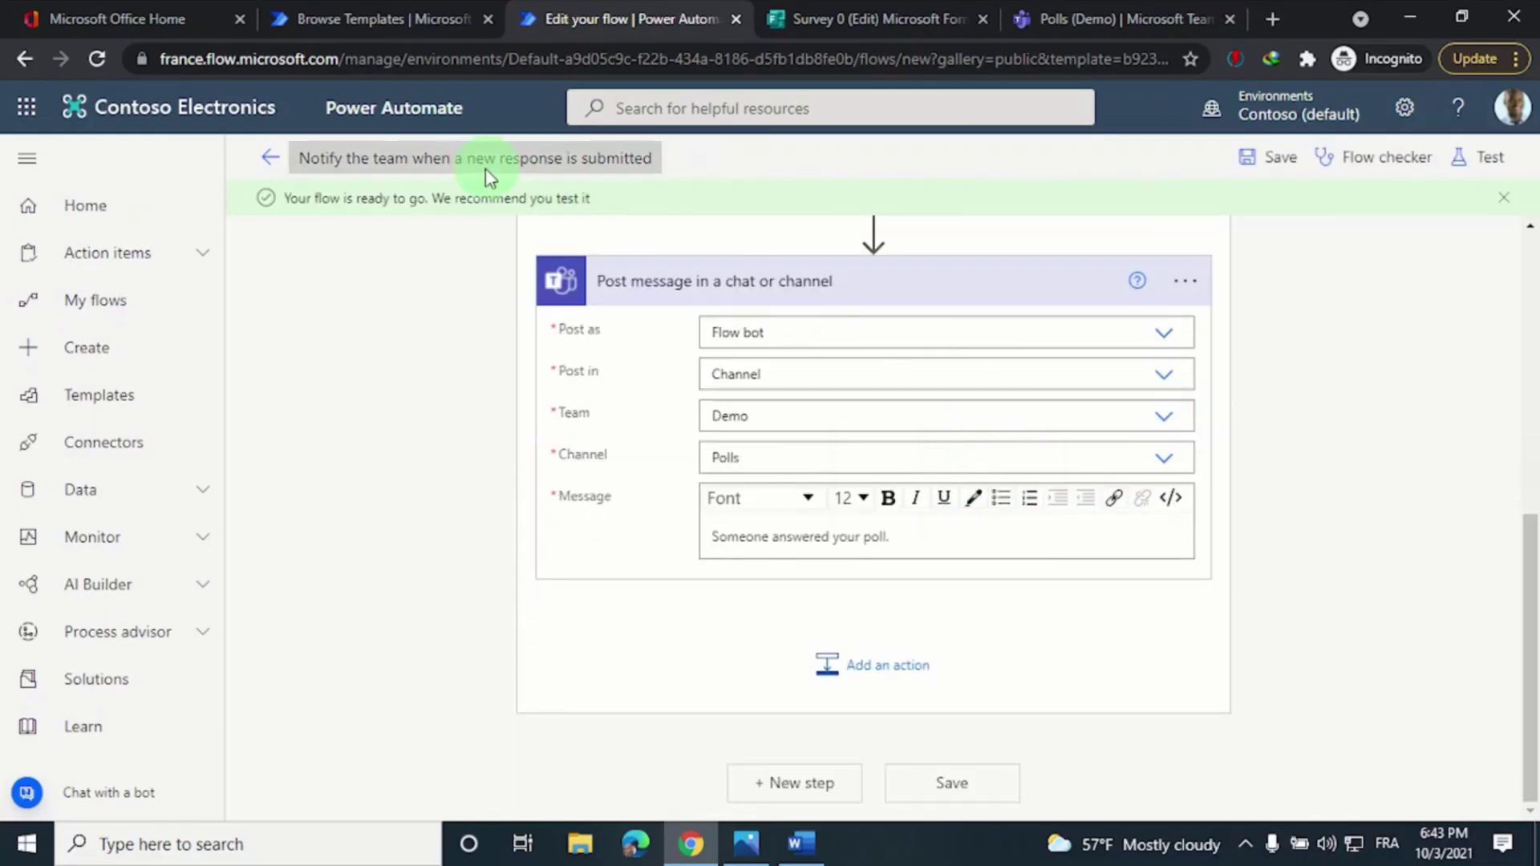
{"action": "left_click", "coordinate": [273, 160]}
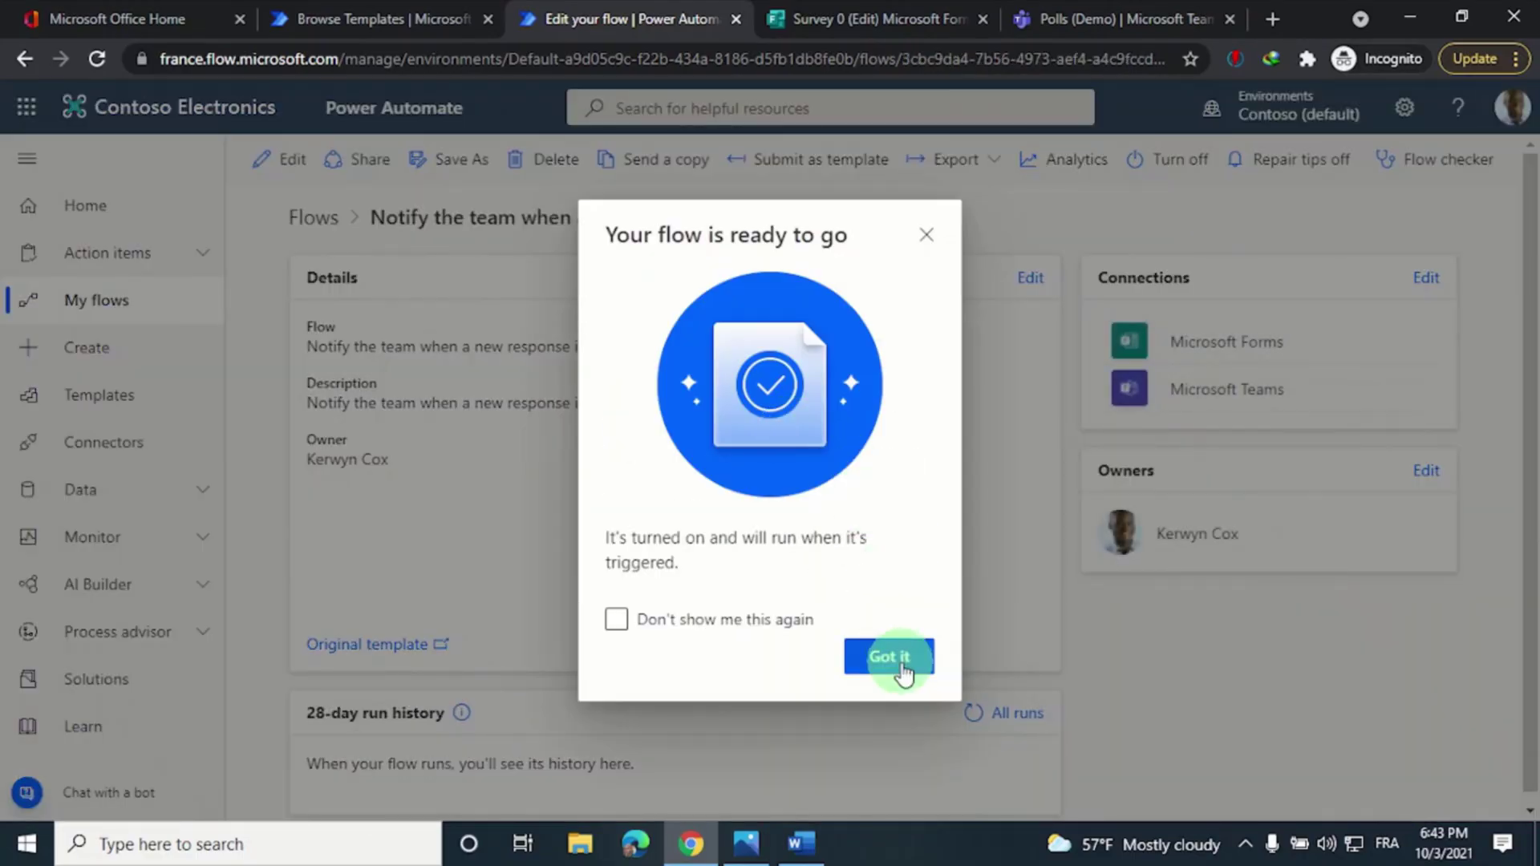
{"action": "left_click", "coordinate": [890, 657]}
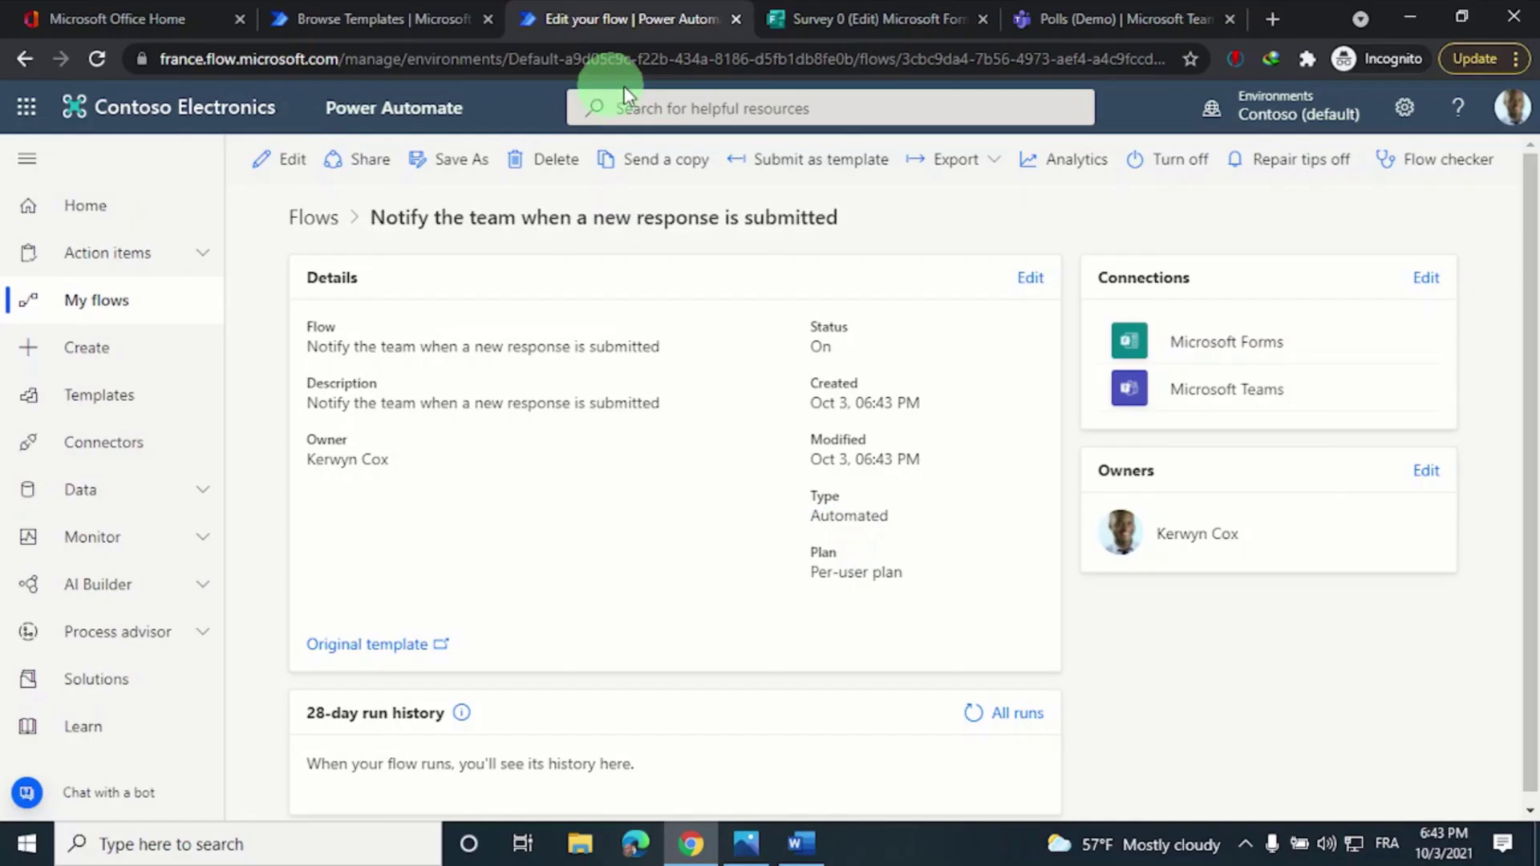
{"action": "left_click", "coordinate": [849, 19]}
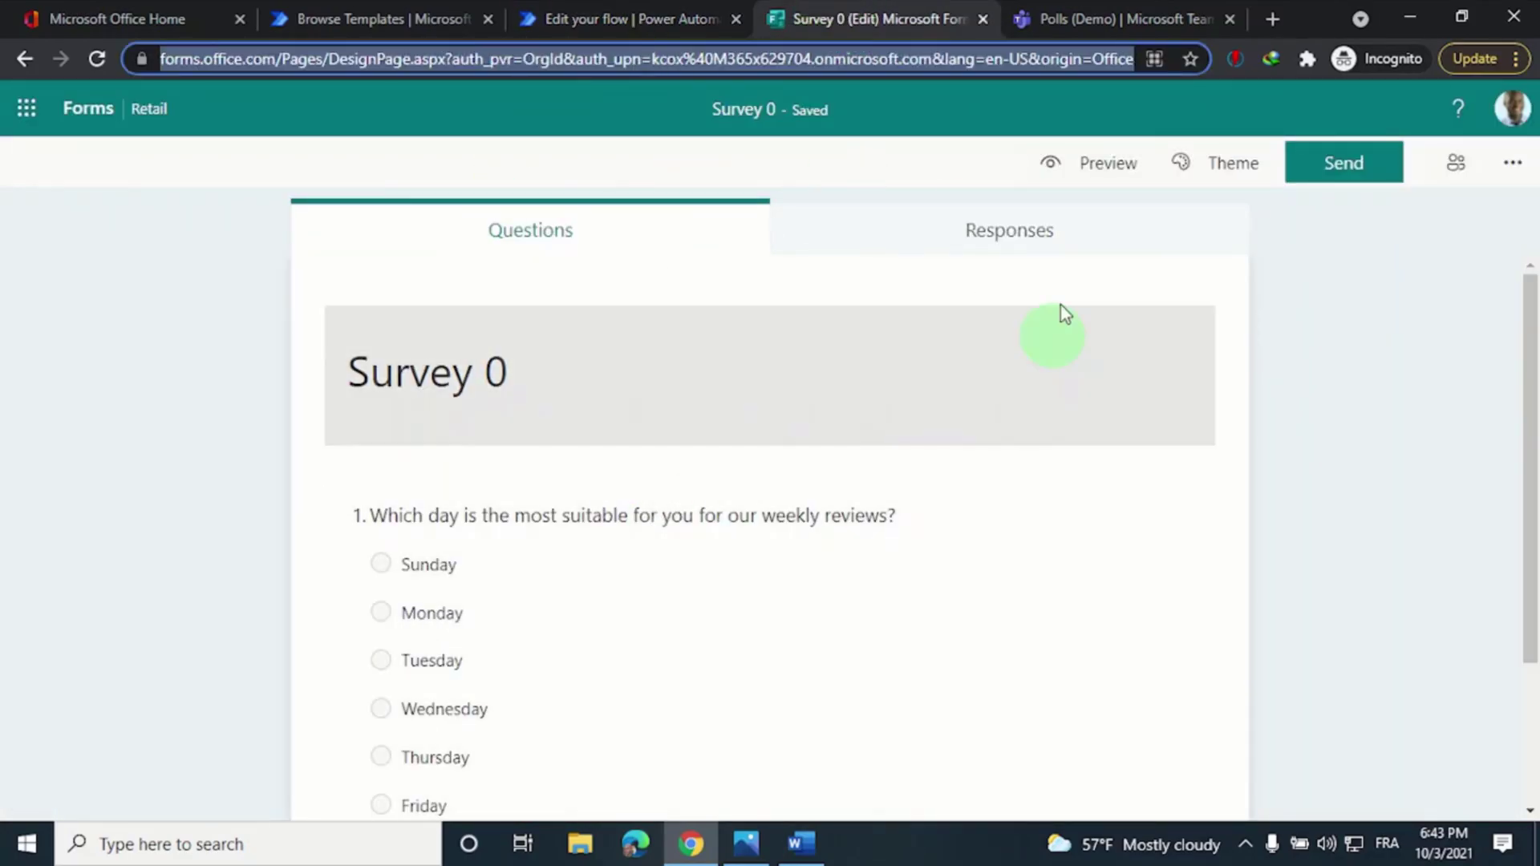
Preview Survey 0 and submit a test response choosing Wednesday
{"action": "left_click", "coordinate": [1081, 175]}
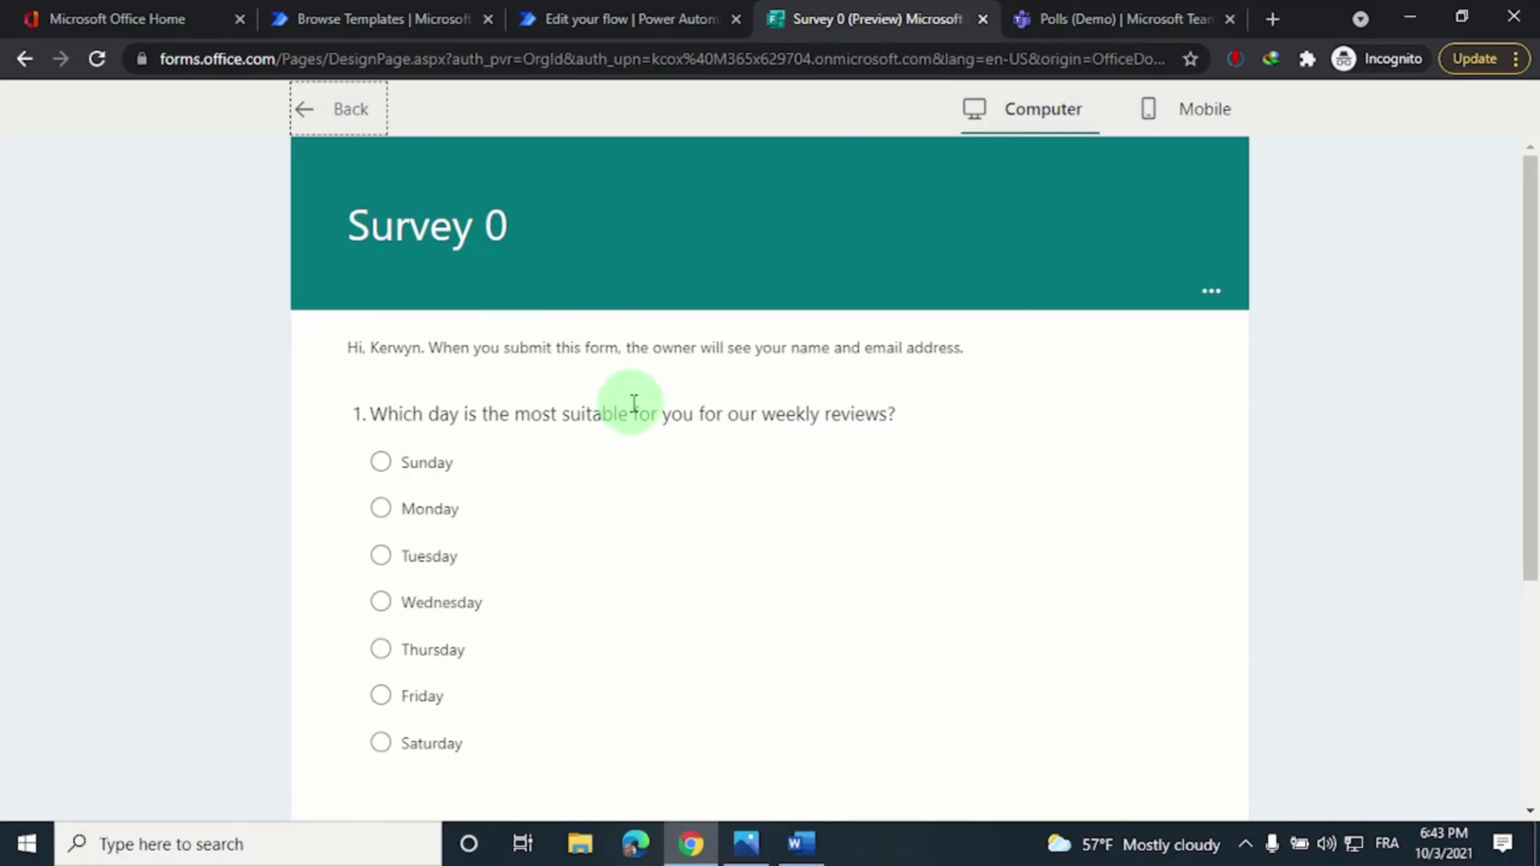
{"action": "scroll", "coordinate": [594, 422], "scroll_direction": "down", "scroll_amount": 1}
{"action": "left_click", "coordinate": [381, 490]}
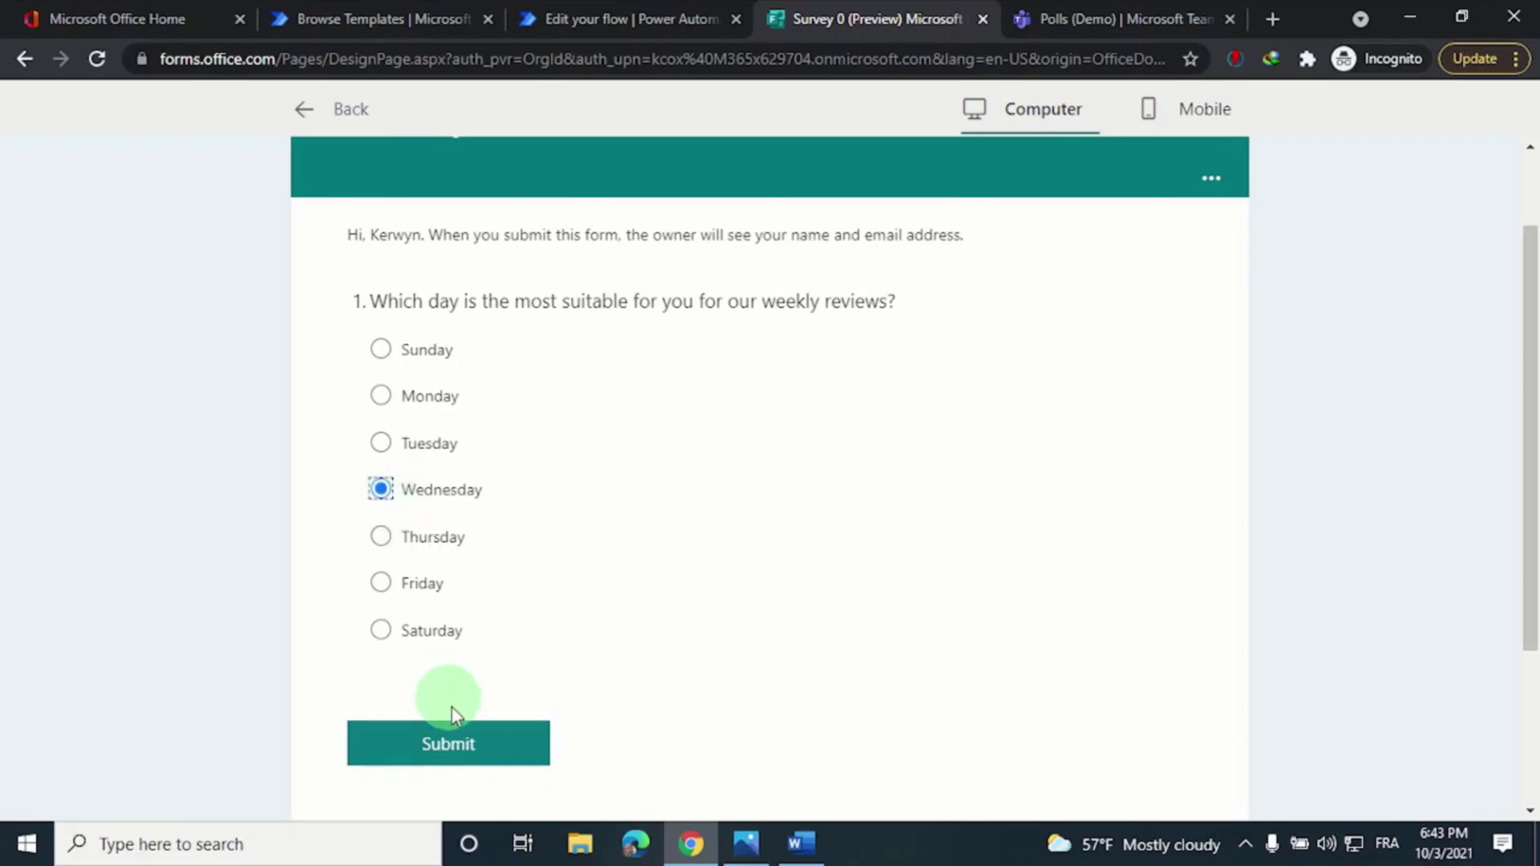
{"action": "left_click", "coordinate": [457, 743]}
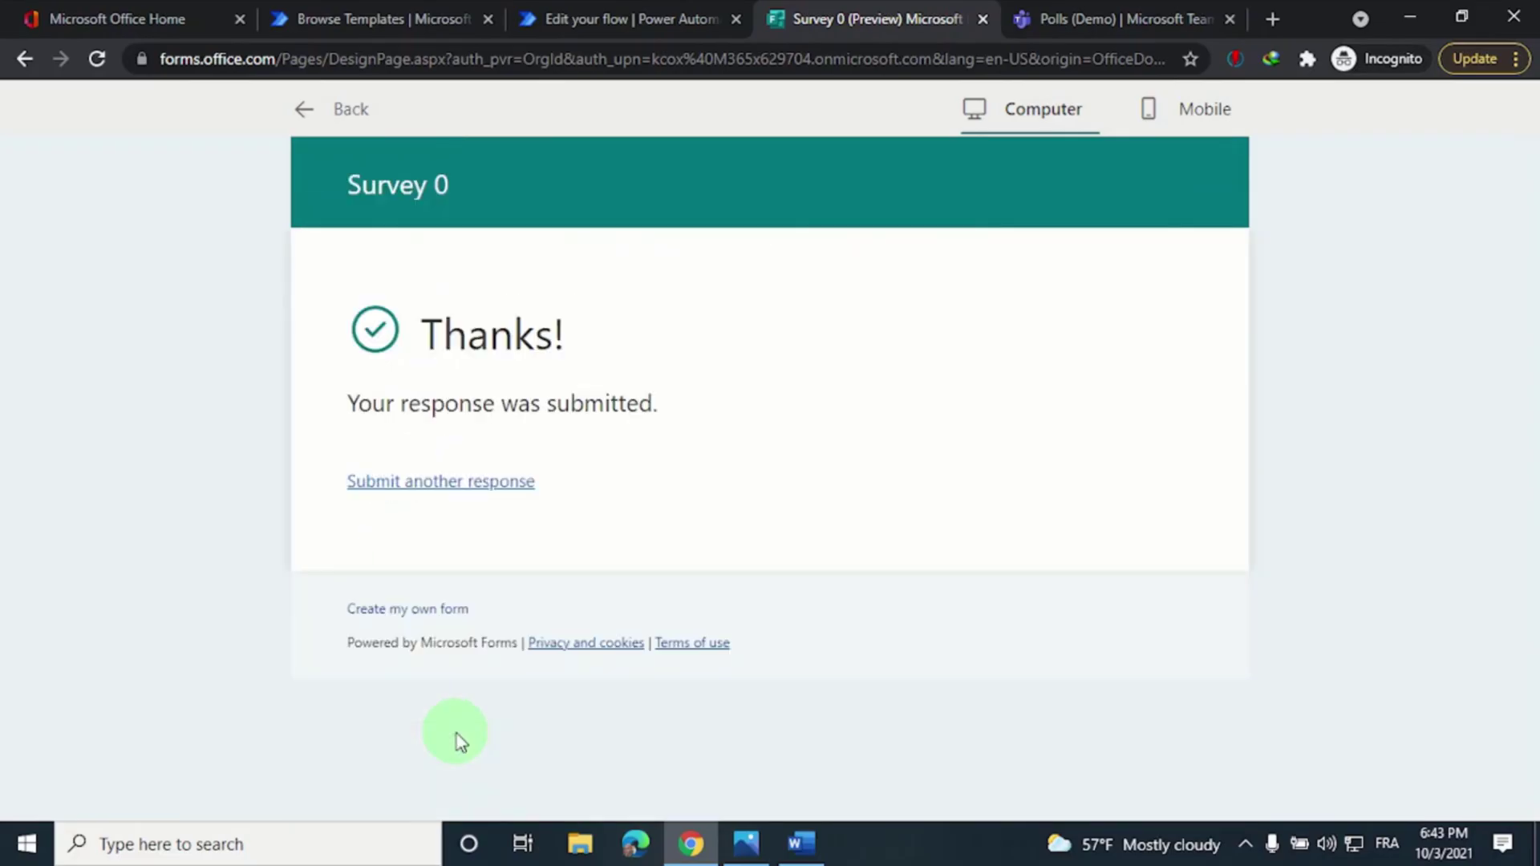
Refresh the flow's run history to show one Succeeded run
{"action": "left_click", "coordinate": [570, 24]}
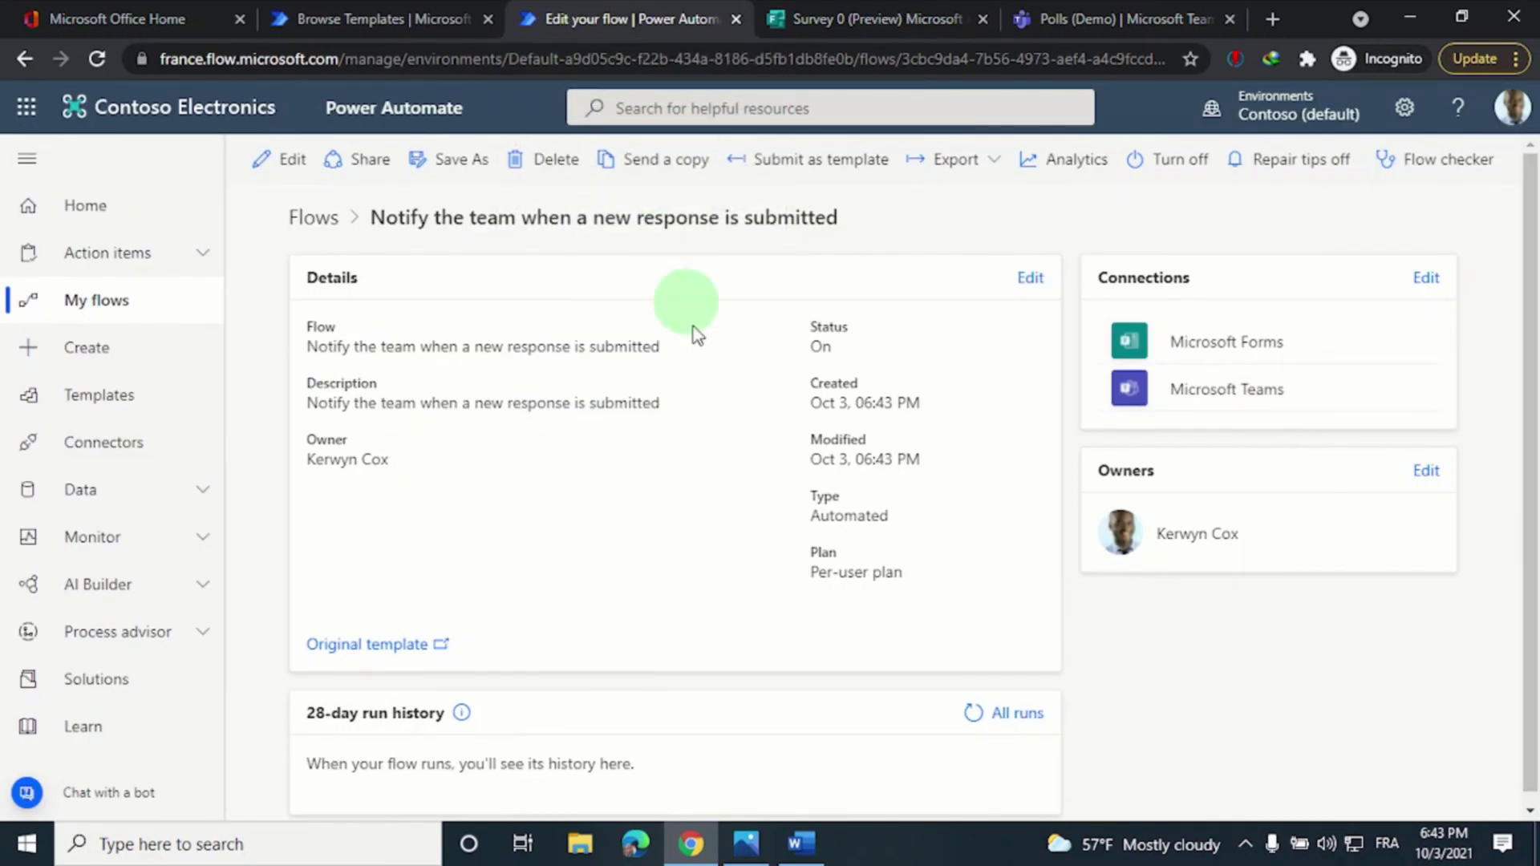
{"action": "scroll", "coordinate": [738, 453], "scroll_direction": "down", "scroll_amount": 1}
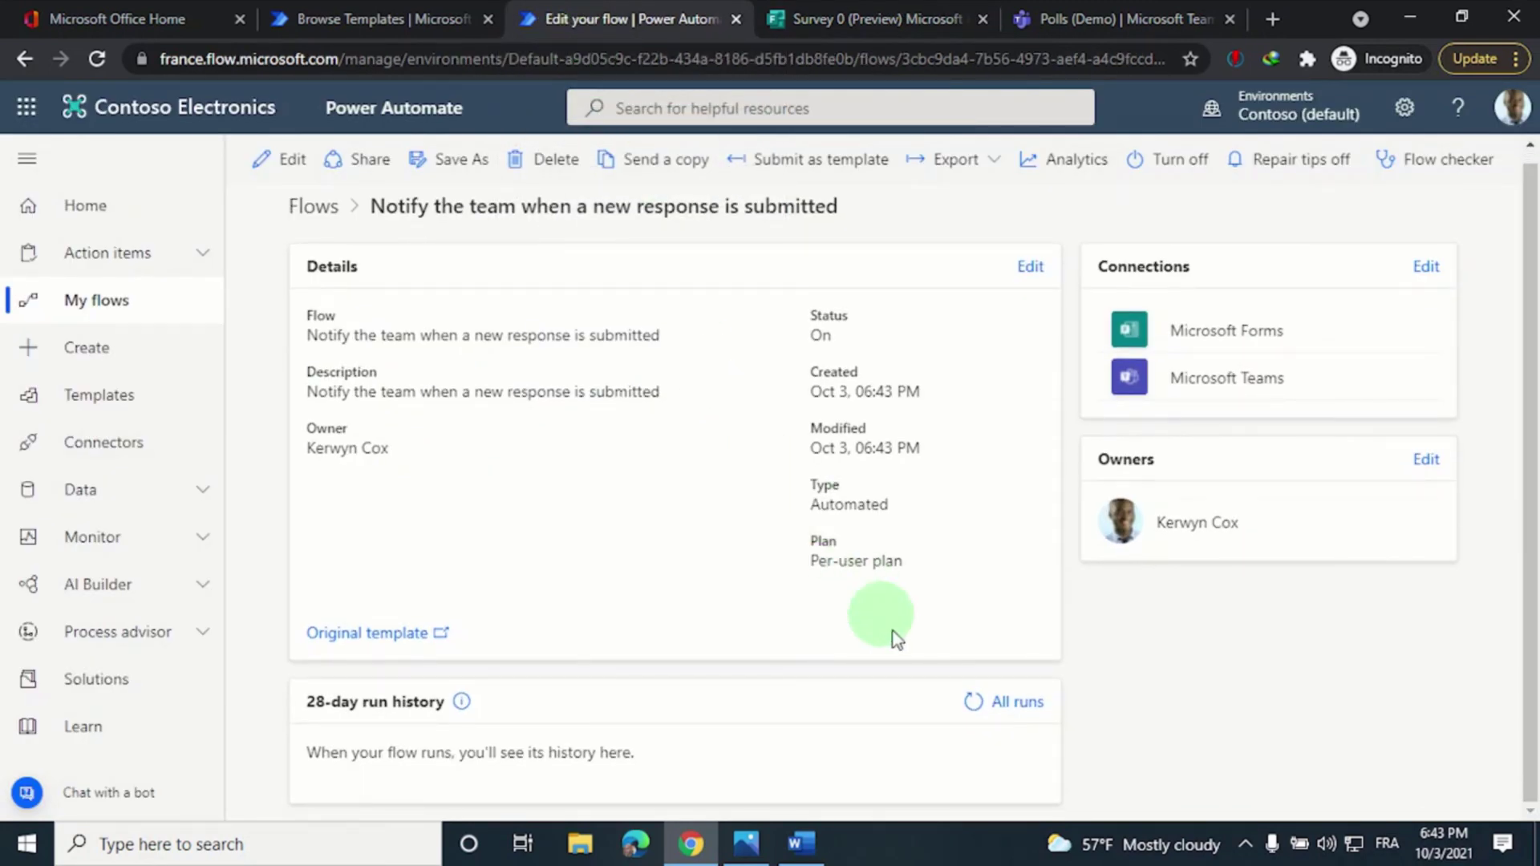
{"action": "left_click", "coordinate": [973, 706]}
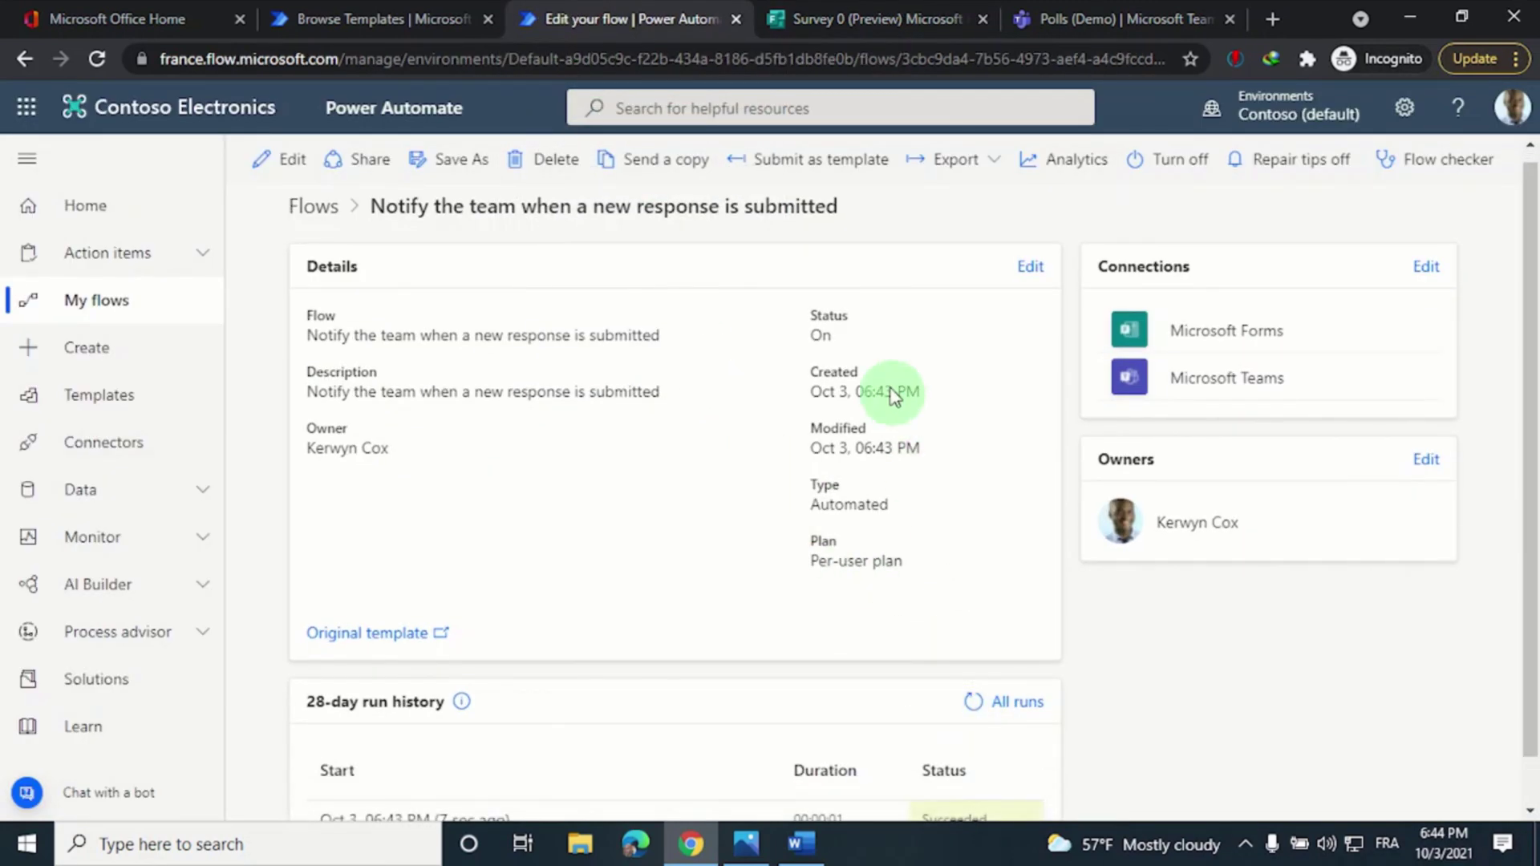
{"action": "scroll", "coordinate": [911, 454], "scroll_direction": "down", "scroll_amount": 1}
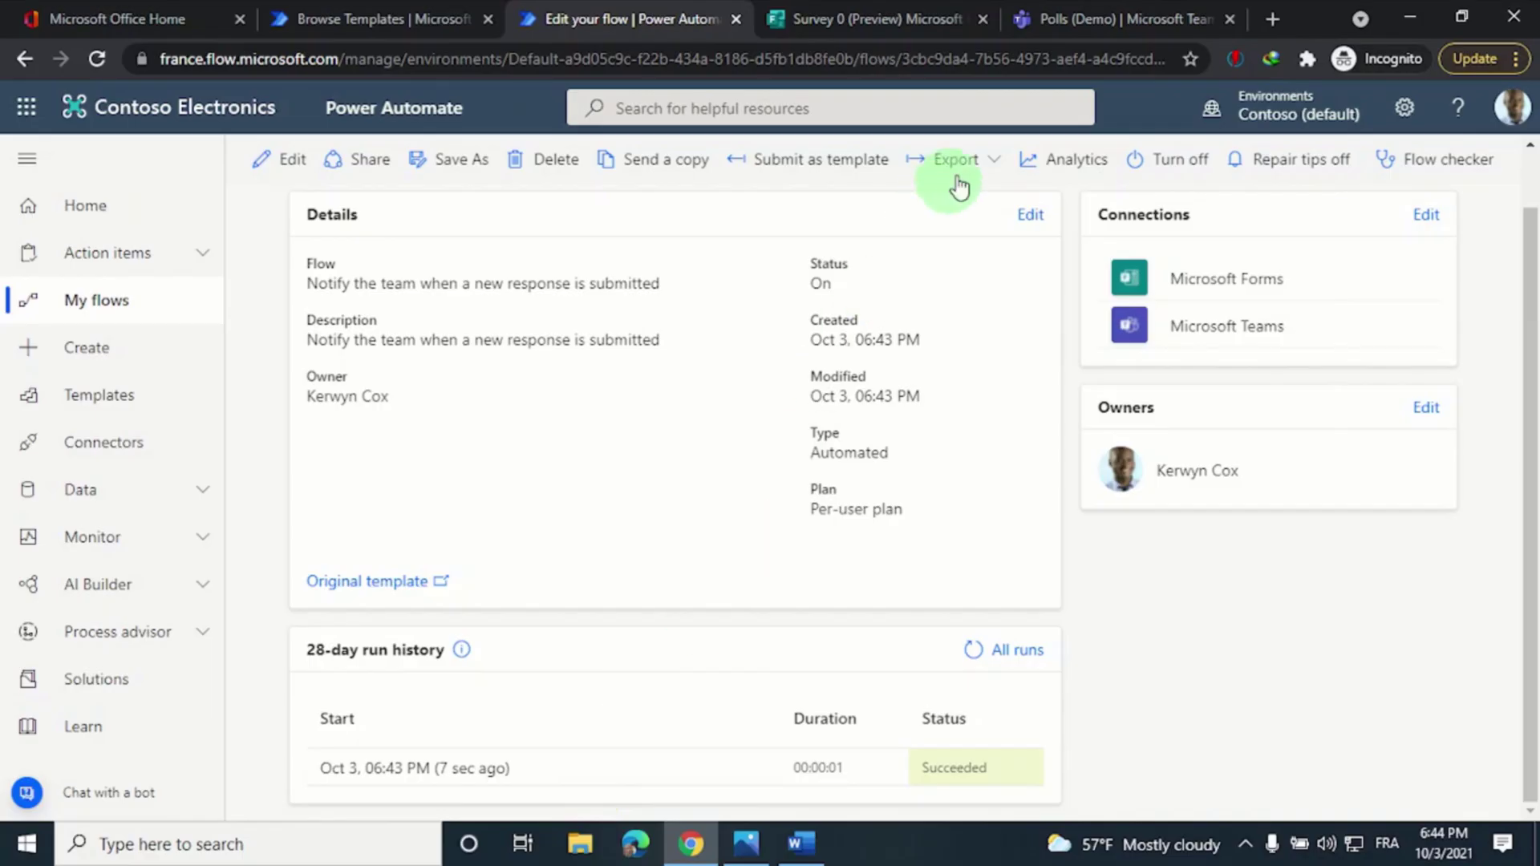
Check the Demo team's Polls channel for the 'Someone answered your poll.' post
{"action": "left_click", "coordinate": [1078, 6]}
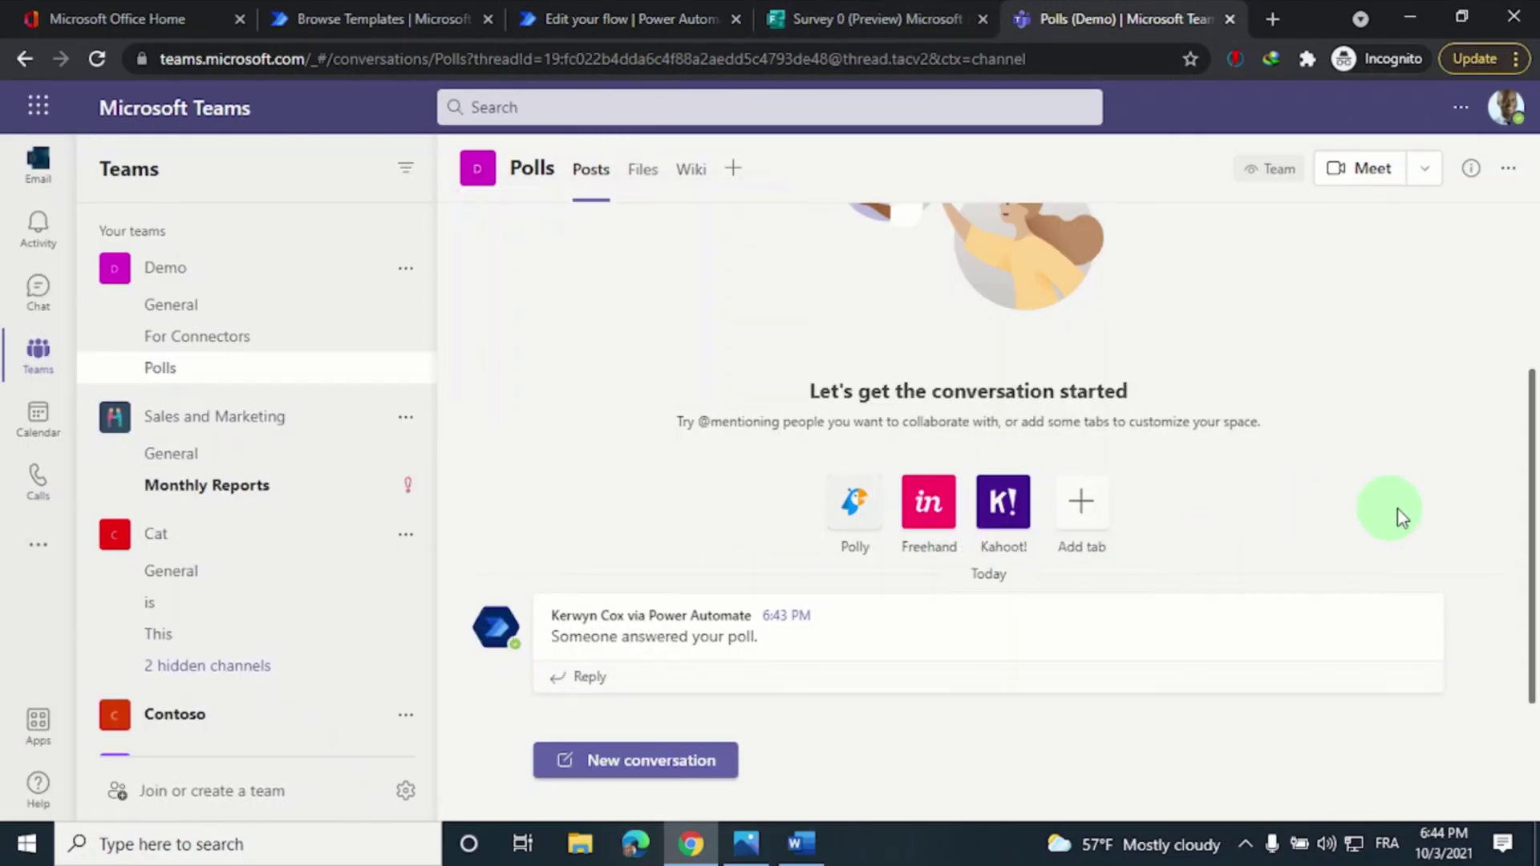